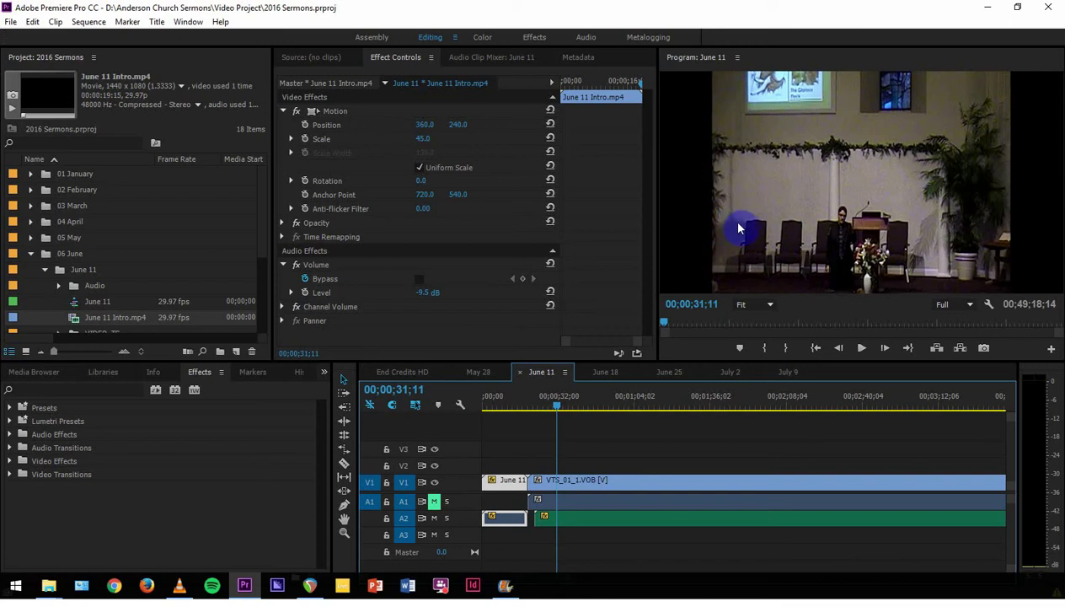
# Park the playhead at 00;00;34;22 and select the VTS_01_1.VOB sermon clip.
pyautogui.click(566, 411)
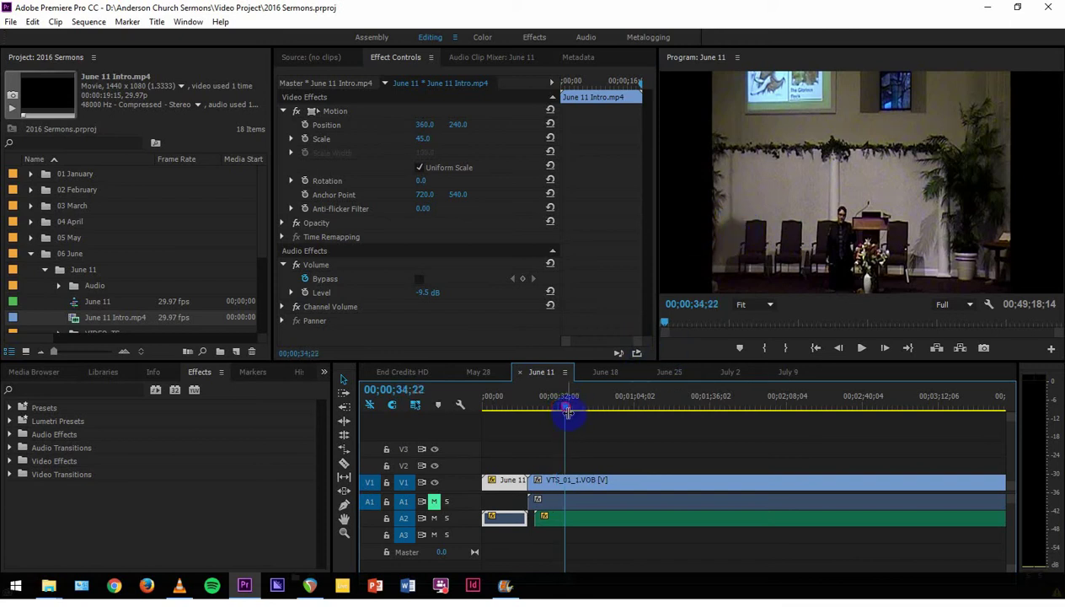
pyautogui.click(563, 482)
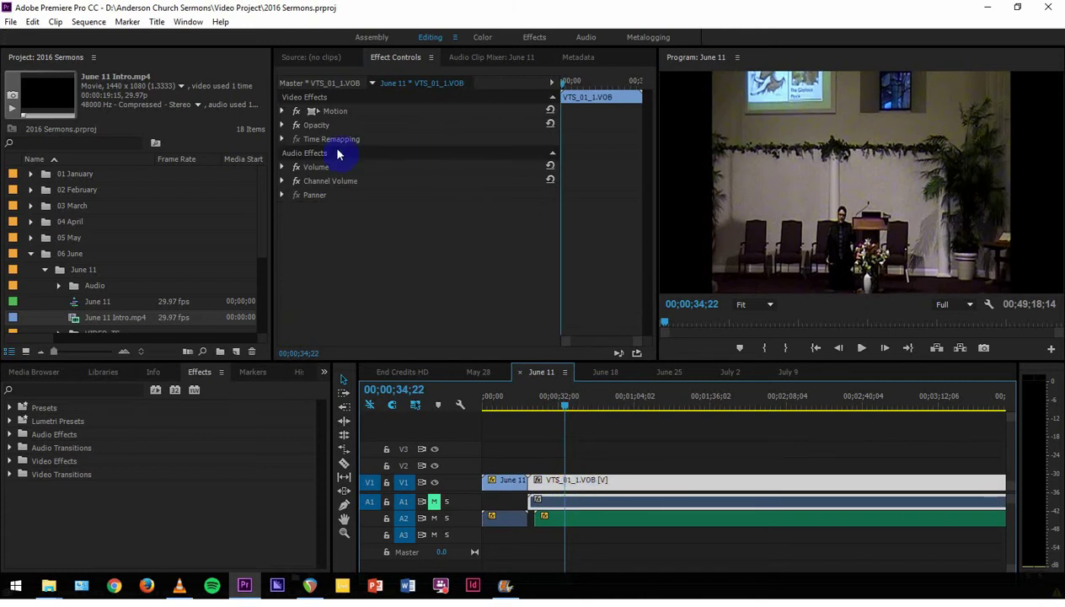
# Expand the clip's Motion properties and compare them with June 25's M2U00007 clip.
pyautogui.click(283, 111)
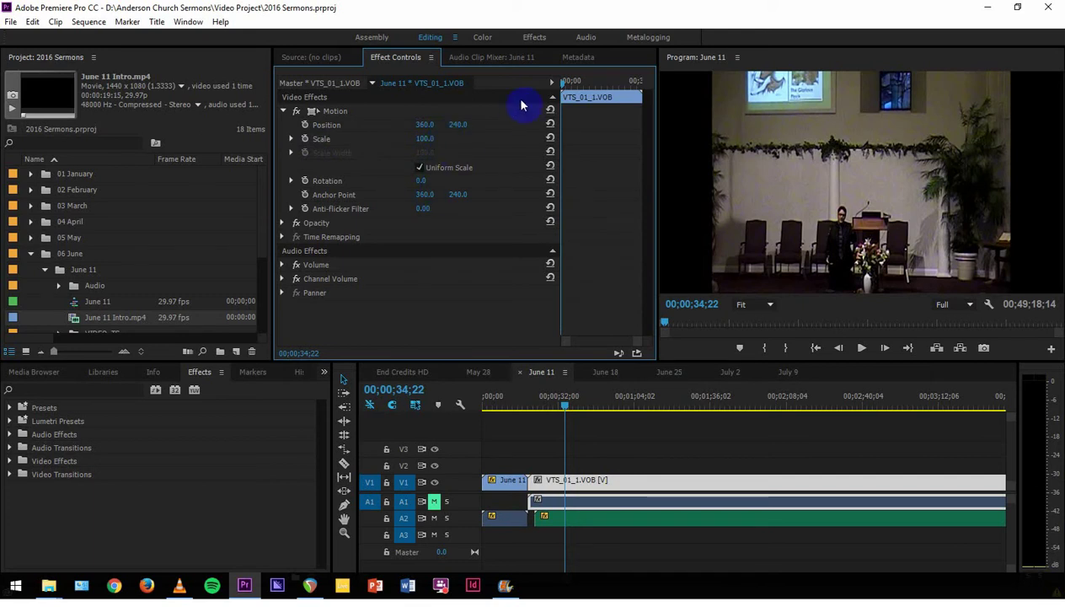
pyautogui.click(548, 375)
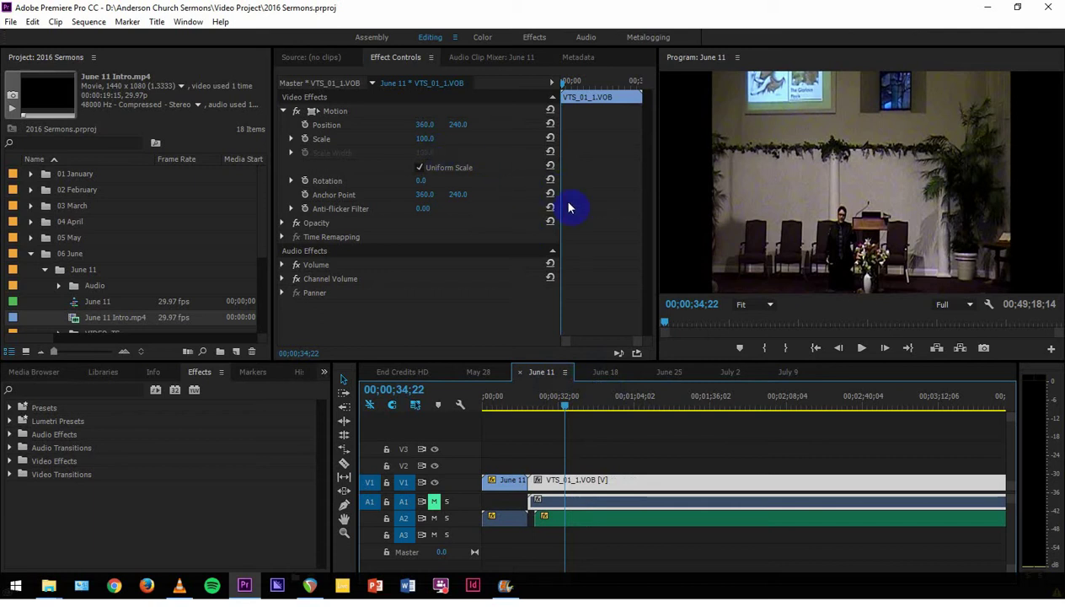
pyautogui.click(670, 372)
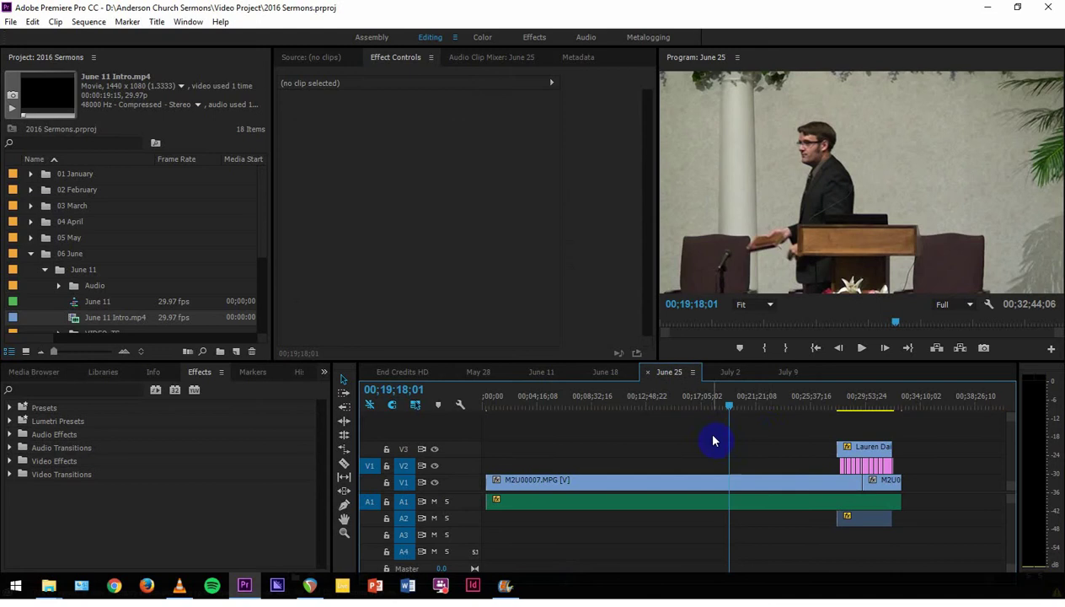
pyautogui.click(554, 482)
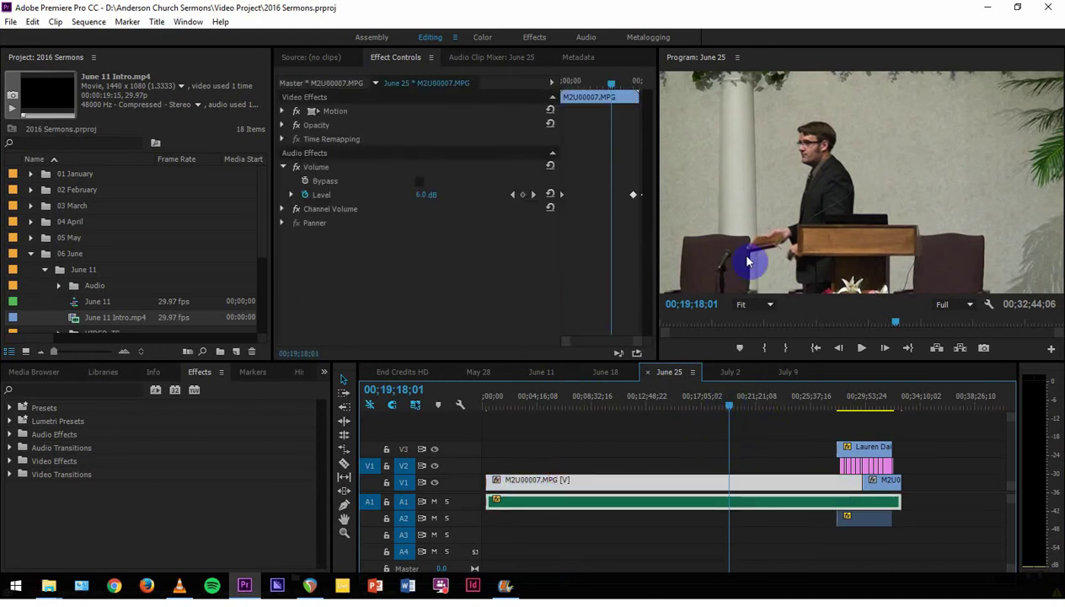
pyautogui.click(531, 375)
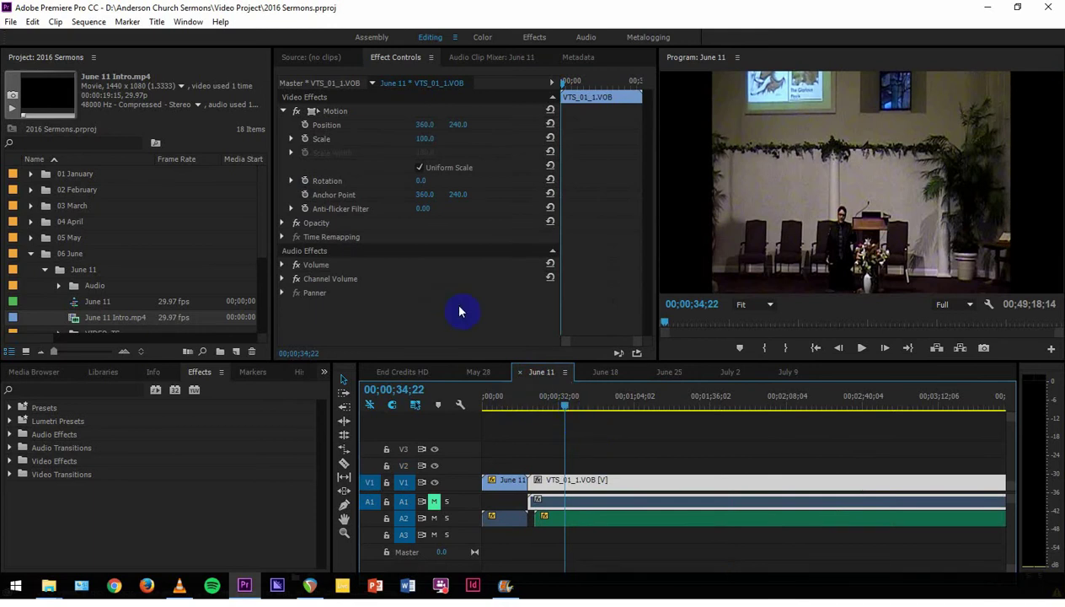
# Back on June 11, select the sermon clip's Scale value, leaving it at 100.0.
pyautogui.click(425, 138)
pyautogui.click(373, 138)
pyautogui.click(423, 138)
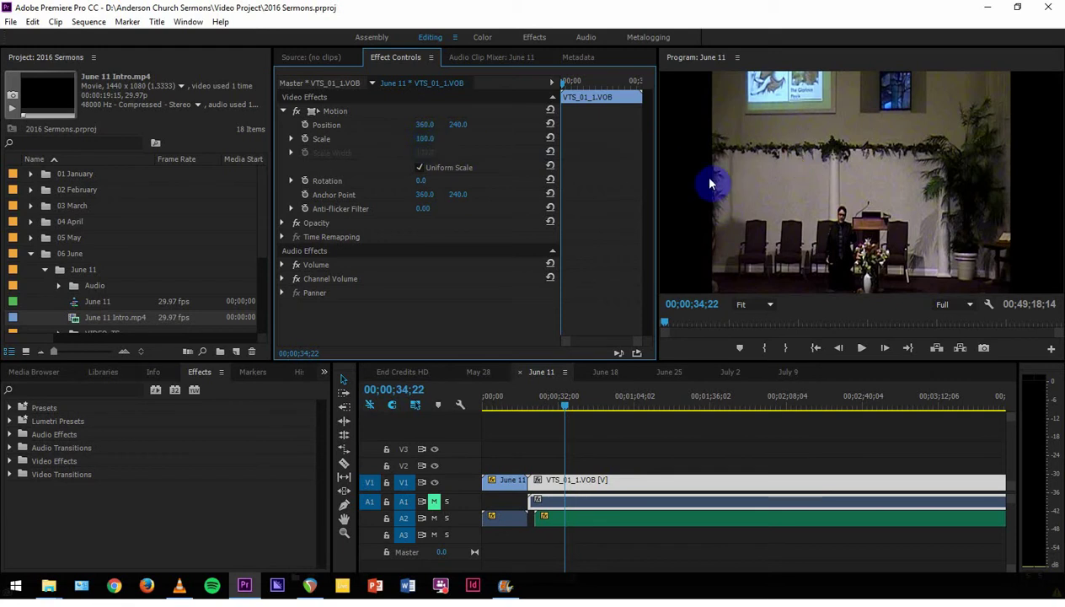
pyautogui.click(425, 139)
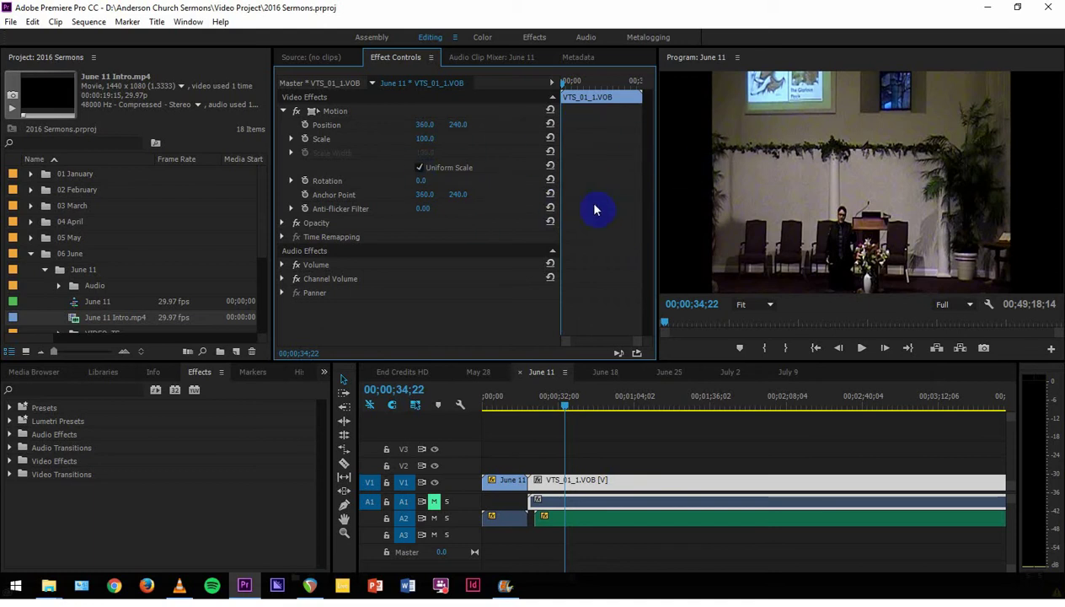
pyautogui.click(543, 373)
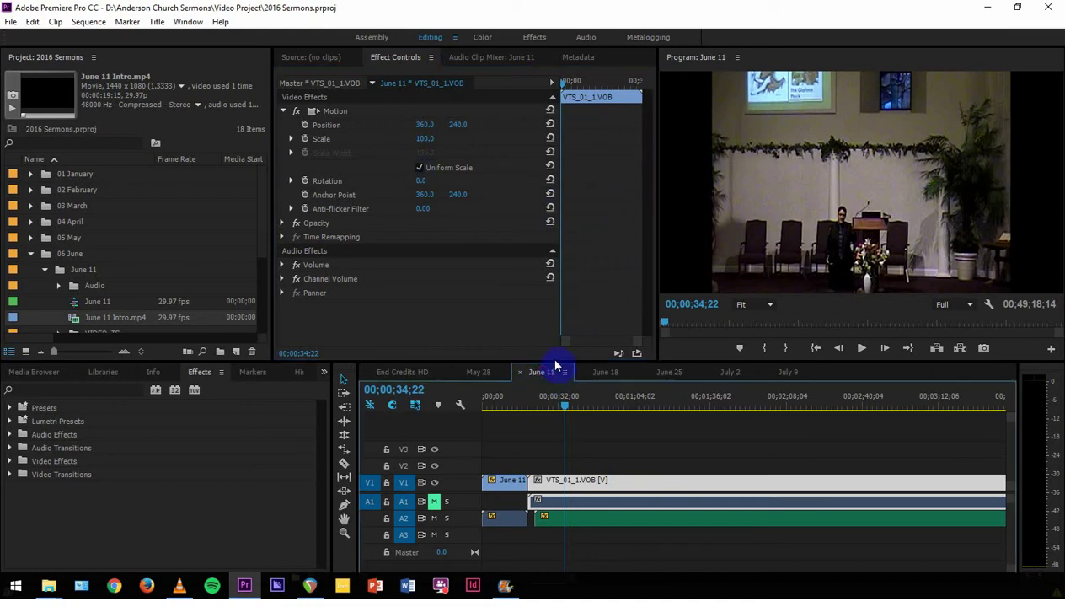
# Enter 135 as the VTS_01_1.VOB clip's Scale in Motion.
pyautogui.click(427, 139)
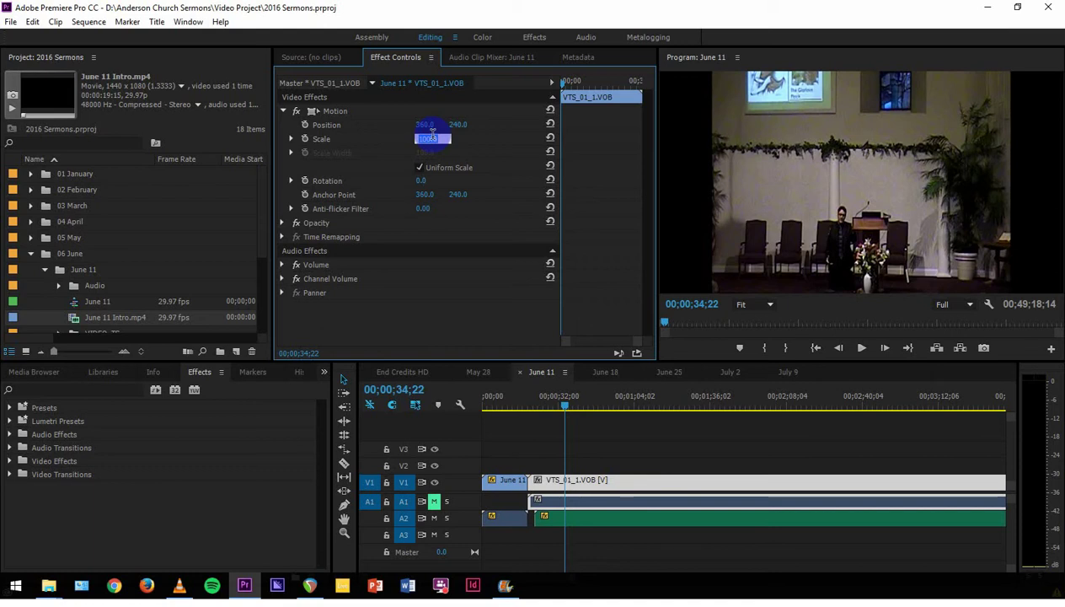
pyautogui.write('135')
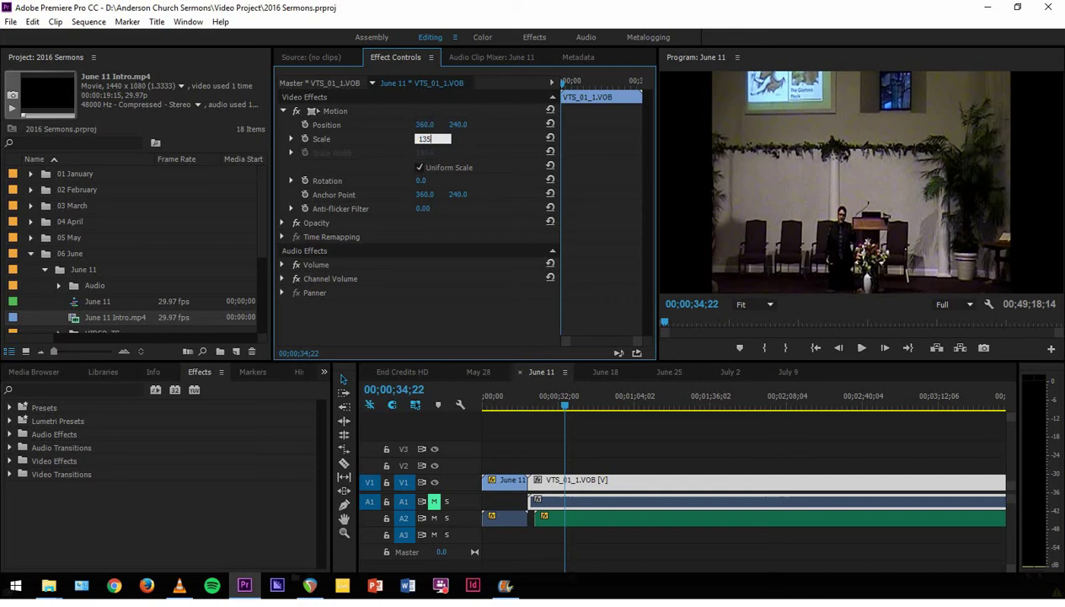
pyautogui.press('Return')
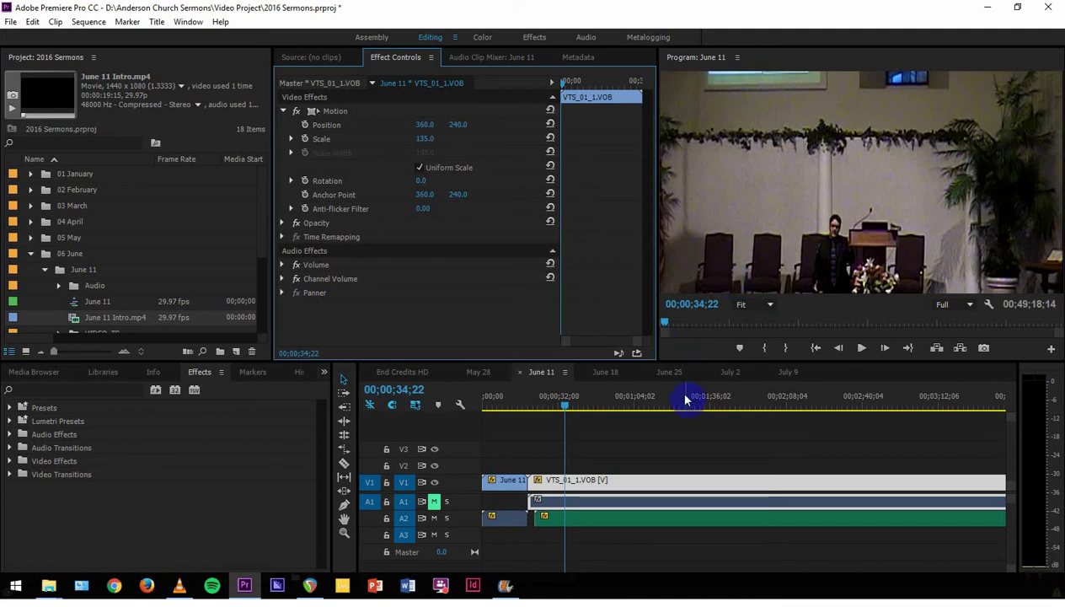
pyautogui.click(532, 374)
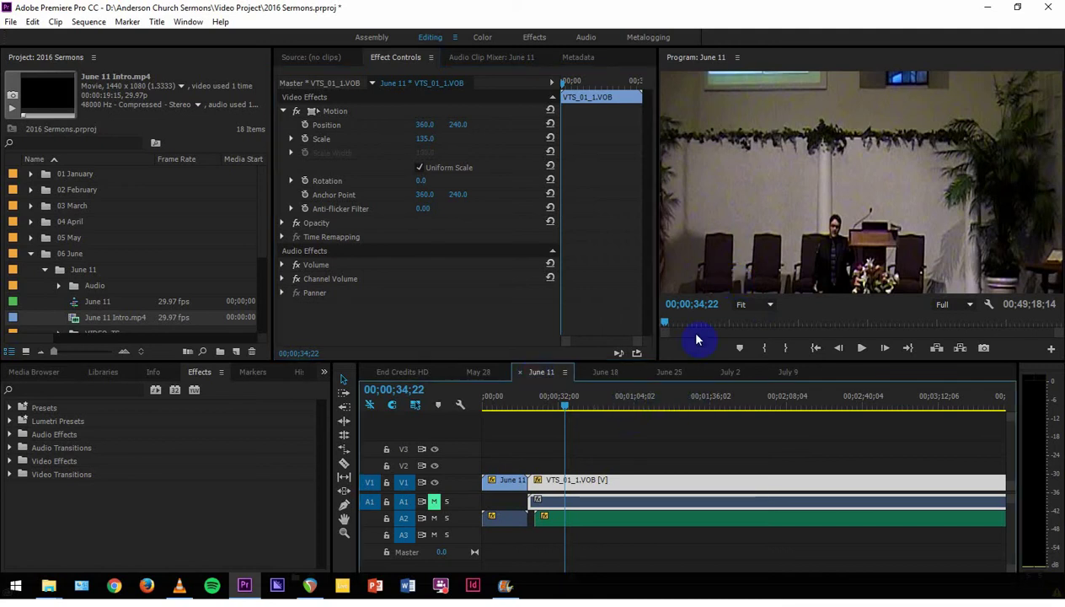
# Paste the first clip's attributes onto VTS_01_2.VOB so it also scales to 135.
pyautogui.press('-')
pyautogui.press('-')
pyautogui.press('-')
pyautogui.press('-')
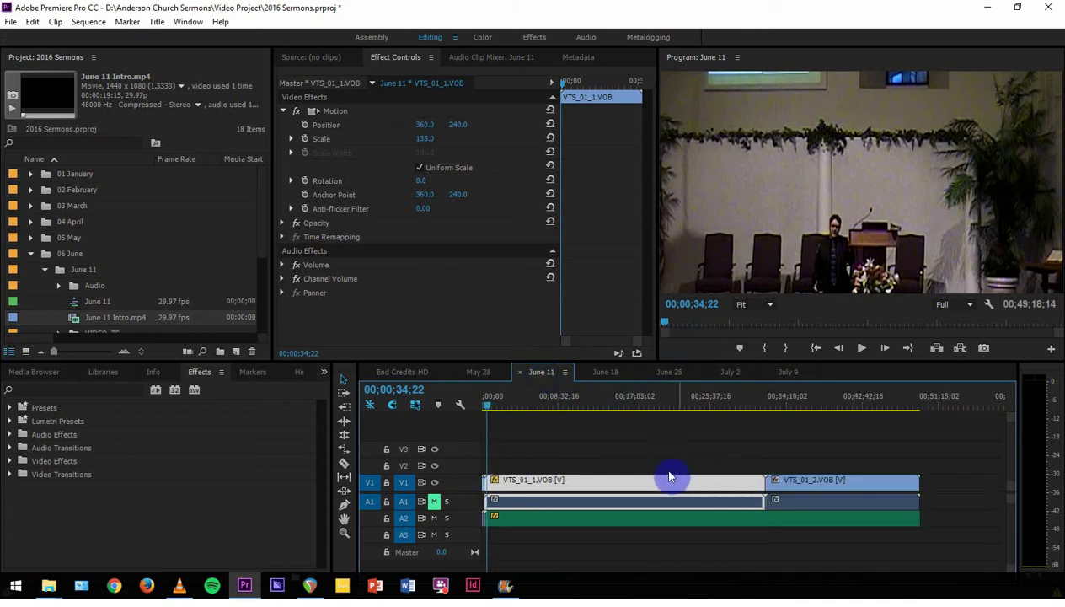
pyautogui.click(562, 481)
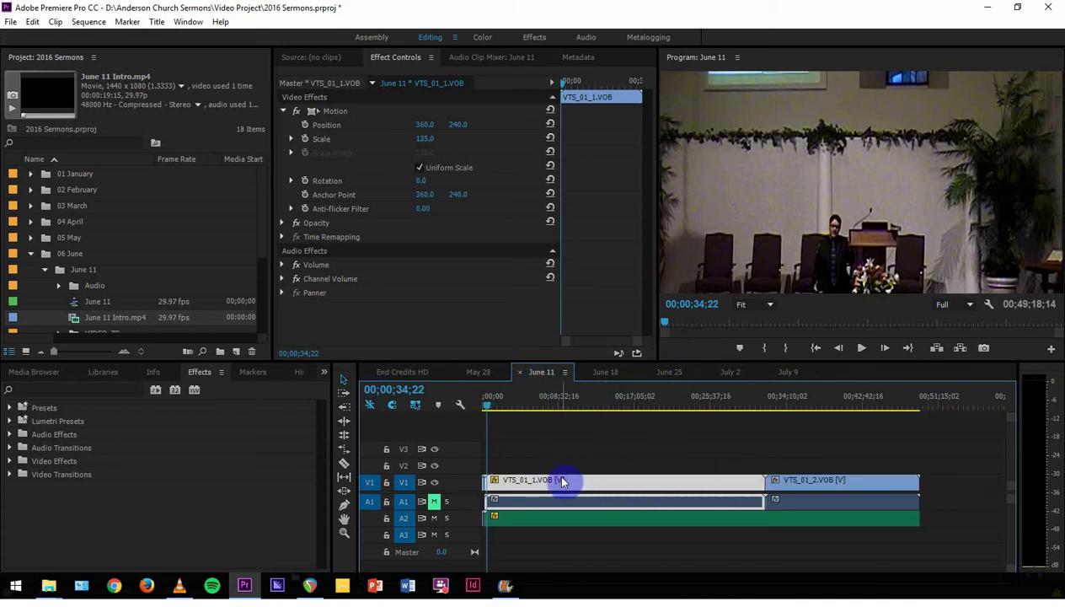
pyautogui.click(811, 481)
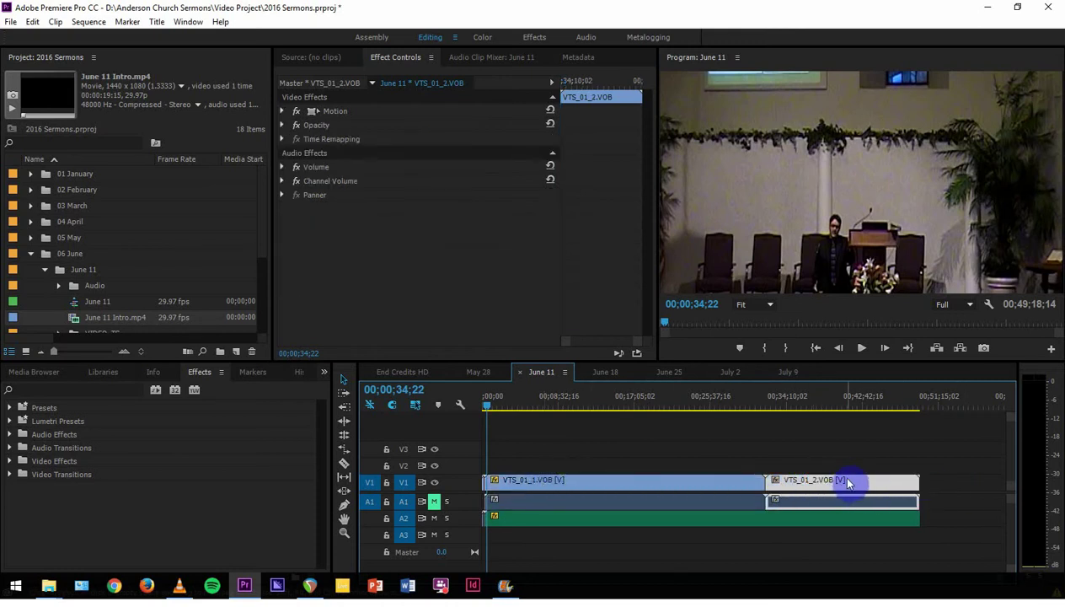
pyautogui.hotkey('ctrl', 'alt', 'v')
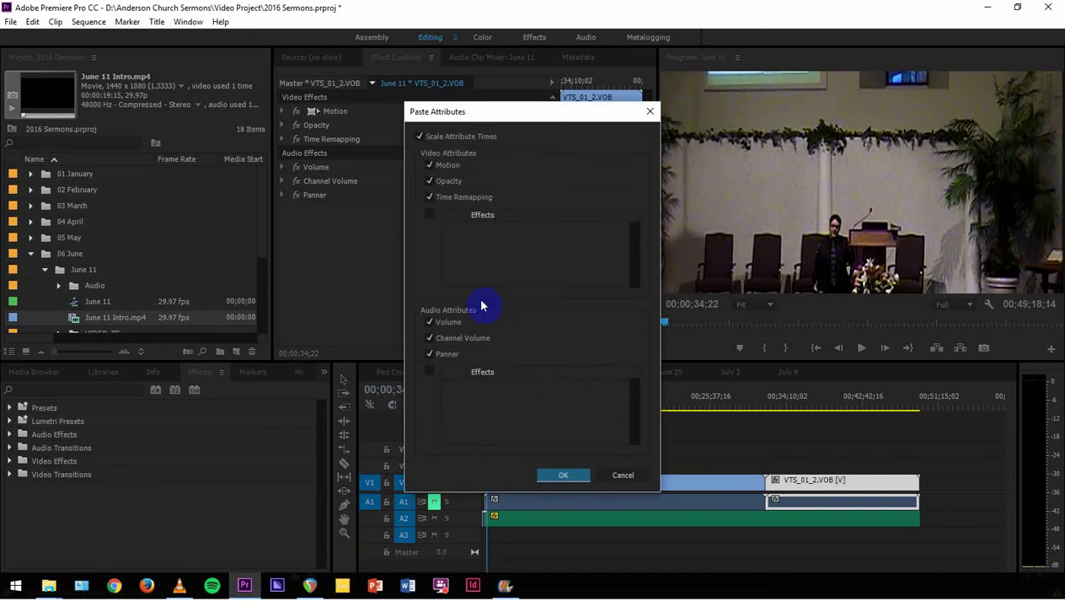
pyautogui.click(557, 477)
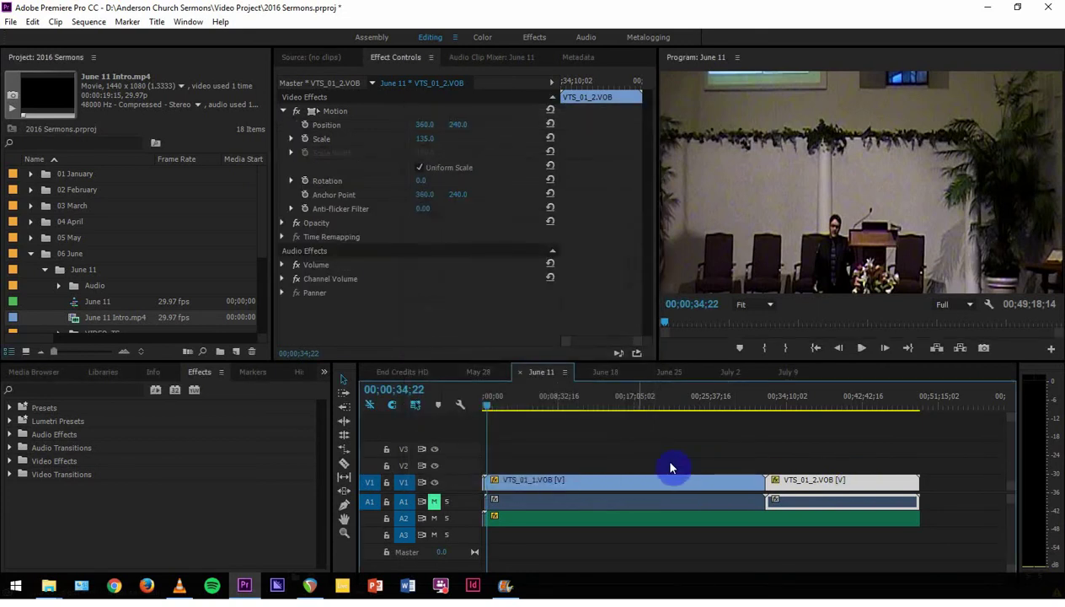
pyautogui.moveTo(492, 406); pyautogui.dragTo(753, 446)
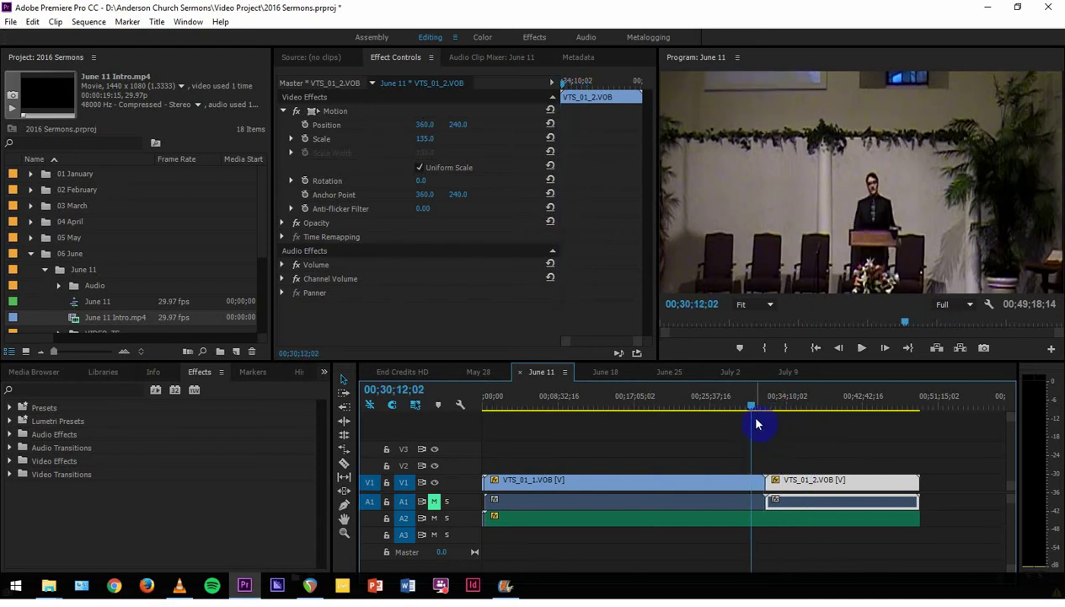
pyautogui.moveTo(752, 406); pyautogui.dragTo(708, 410)
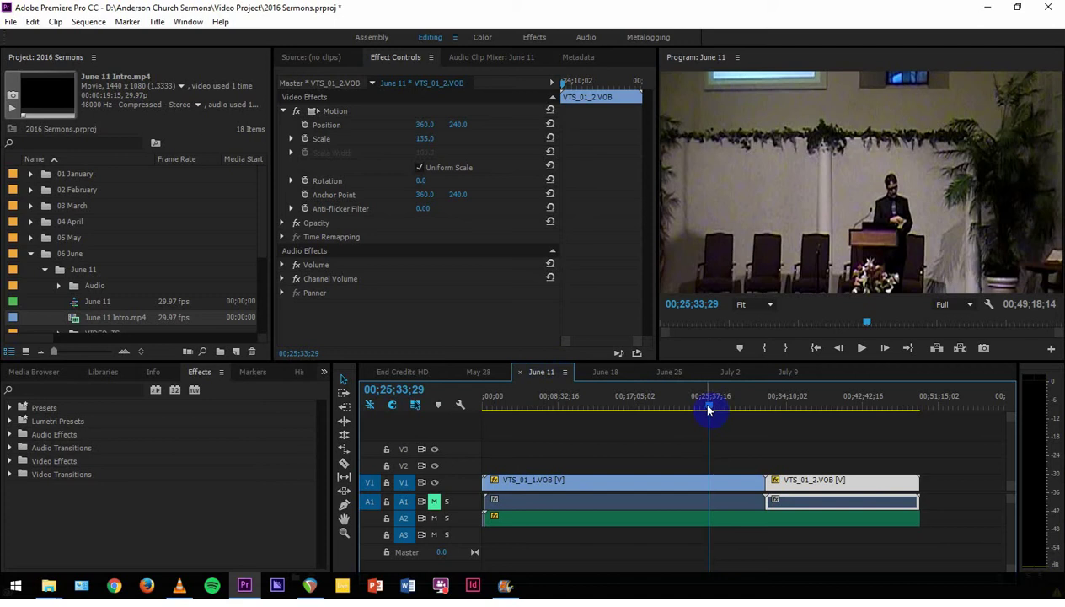
pyautogui.moveTo(708, 410); pyautogui.dragTo(748, 423)
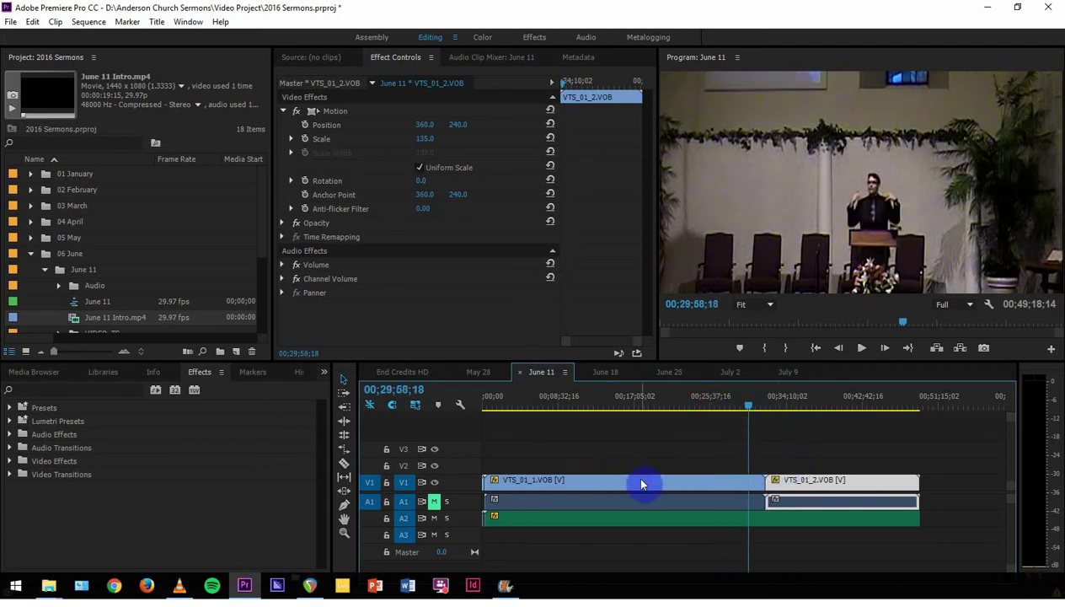
pyautogui.click(666, 494)
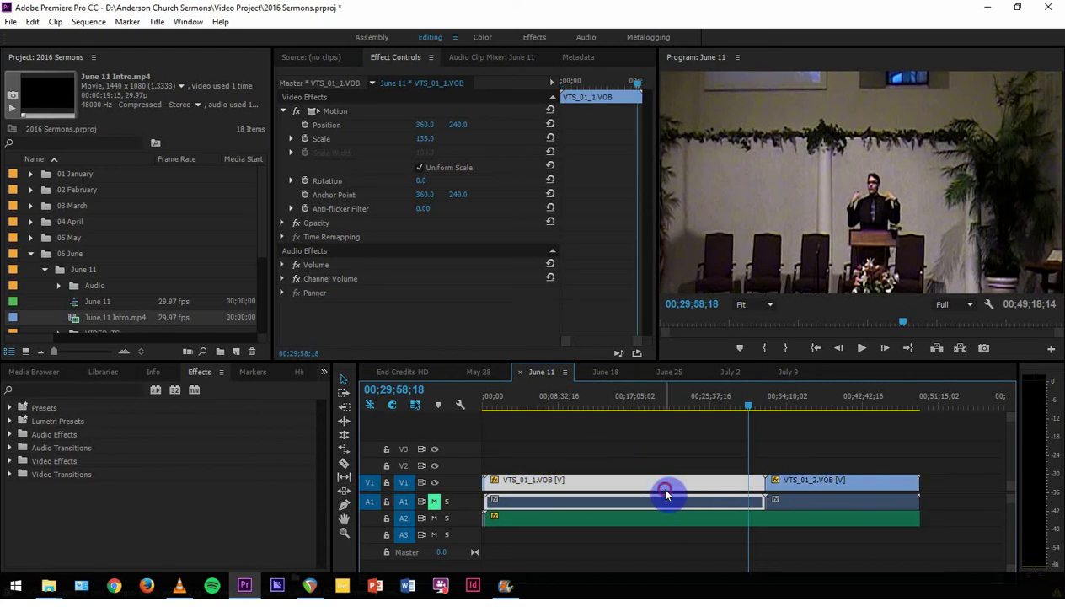
pyautogui.moveTo(748, 409)
pyautogui.mouseDown()
pyautogui.moveTo(720, 413)
pyautogui.moveTo(777, 410)
pyautogui.moveTo(715, 410)
pyautogui.moveTo(766, 419)
pyautogui.mouseUp()
pyautogui.click(717, 410)
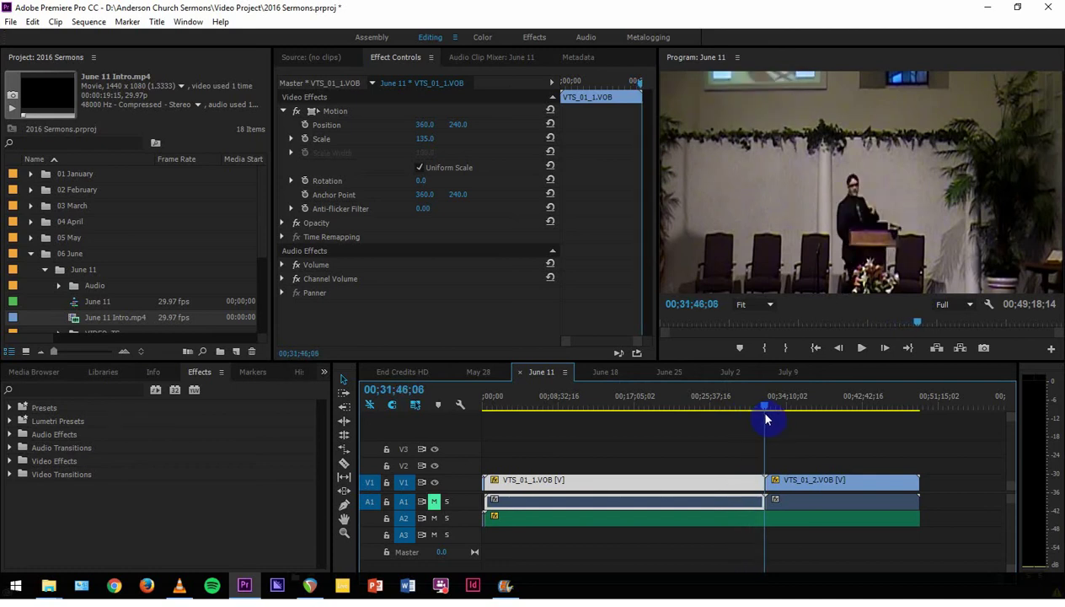
# Scrub through the June 25 sequence, toggling track V3's visibility.
pyautogui.click(675, 377)
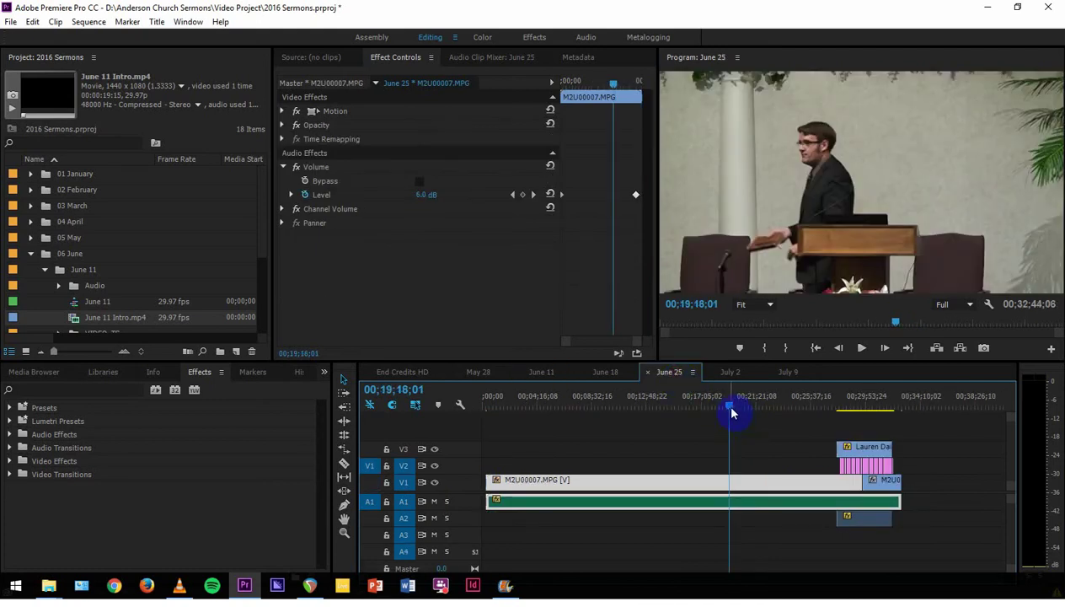
pyautogui.moveTo(731, 412); pyautogui.dragTo(761, 413)
pyautogui.click(434, 449)
pyautogui.moveTo(763, 409); pyautogui.dragTo(763, 377)
# Review the July 9 sequence with V2 hidden, then return to its start.
pyautogui.click(786, 372)
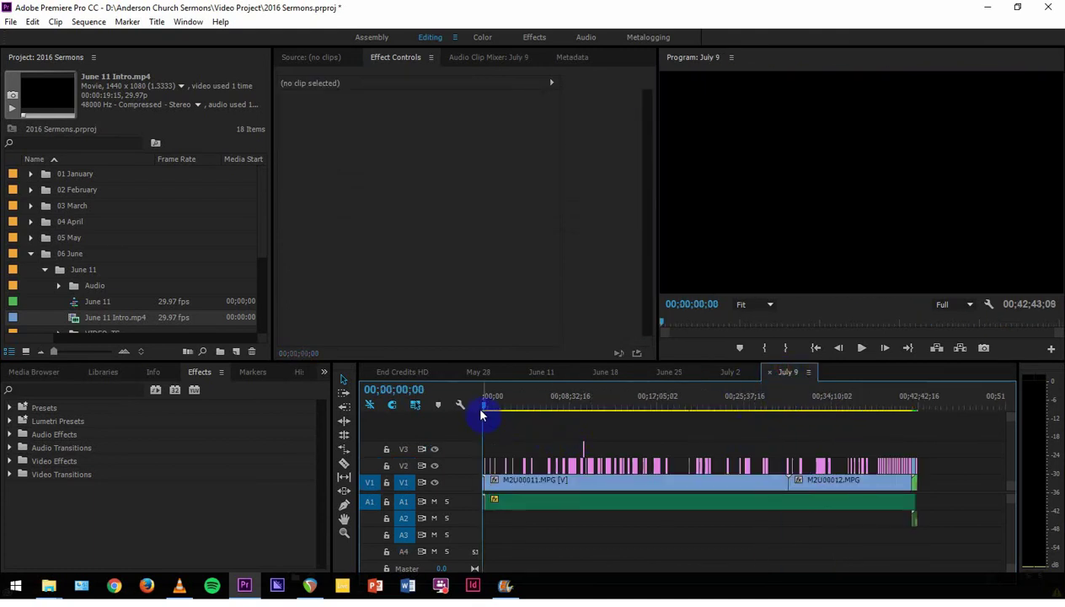
pyautogui.click(434, 465)
pyautogui.moveTo(484, 408); pyautogui.dragTo(789, 441)
pyautogui.press('Home')
# Glance at July 2, return to June 25 and save the project.
pyautogui.click(730, 371)
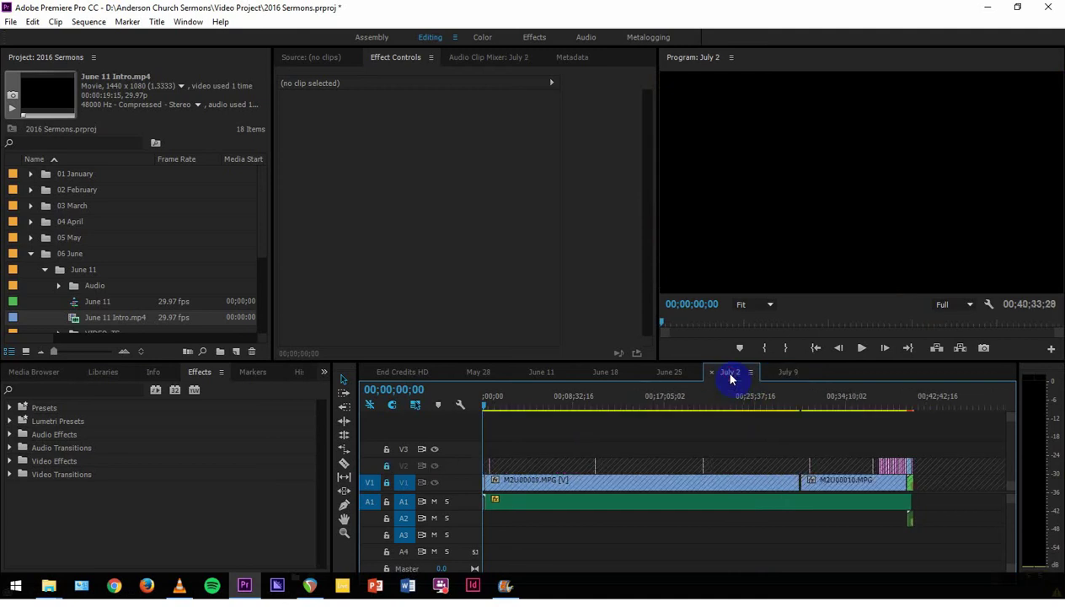
pyautogui.click(666, 374)
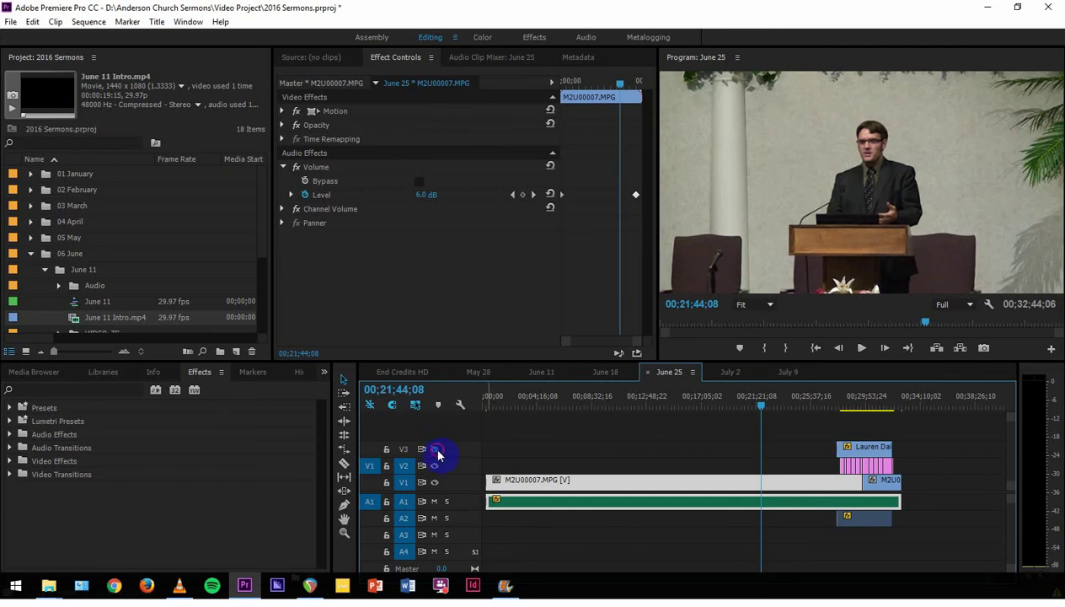
pyautogui.hotkey('ctrl', 's')
# Collapse the June 11 and 06 June bins, open Name Tags and select Miller Tag New.
pyautogui.click(545, 372)
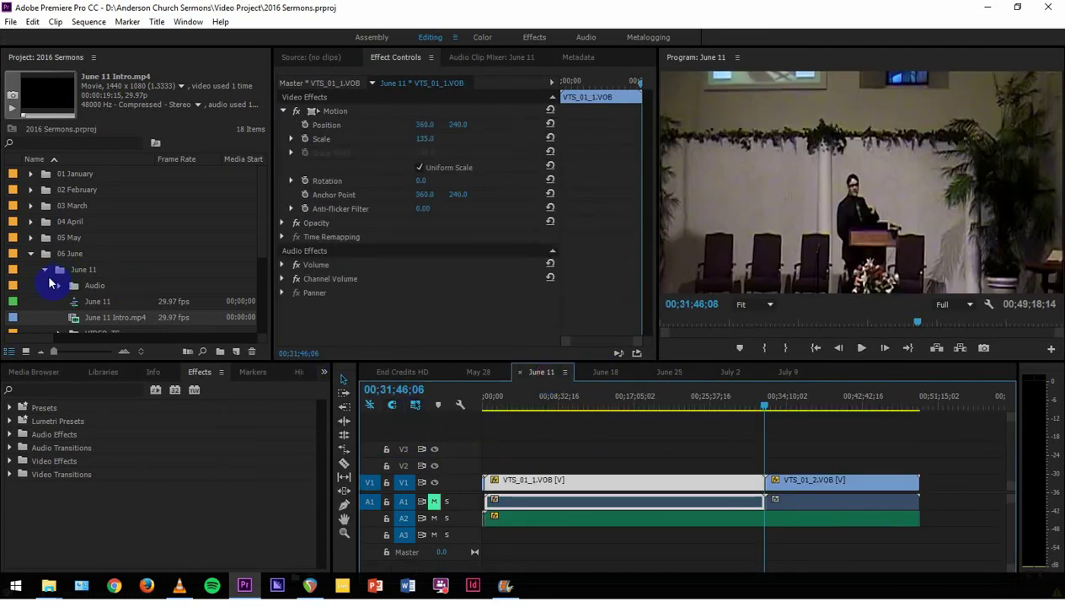
pyautogui.click(46, 271)
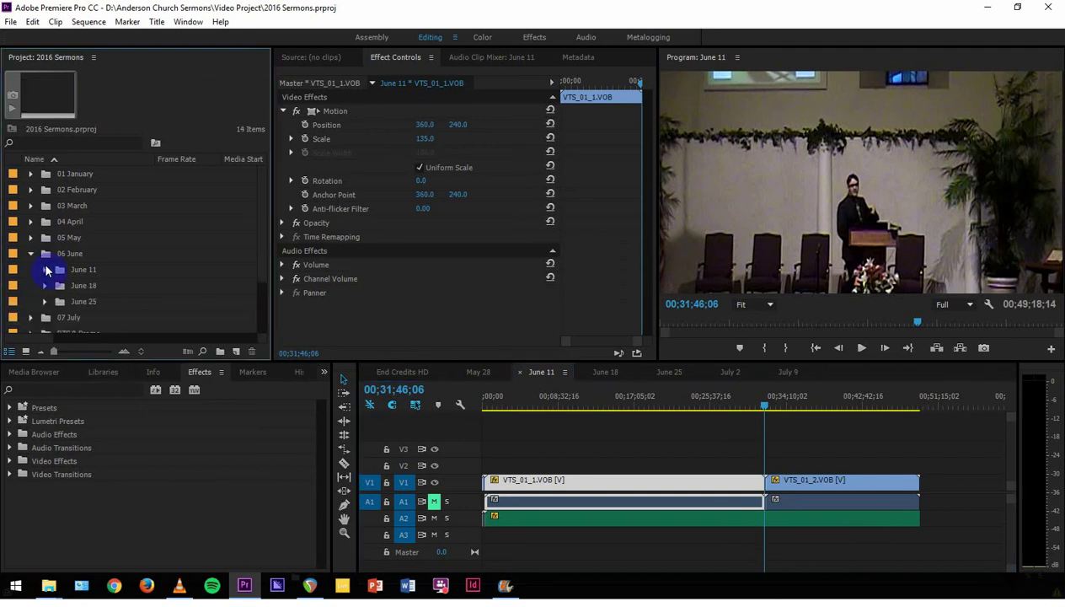
pyautogui.click(30, 253)
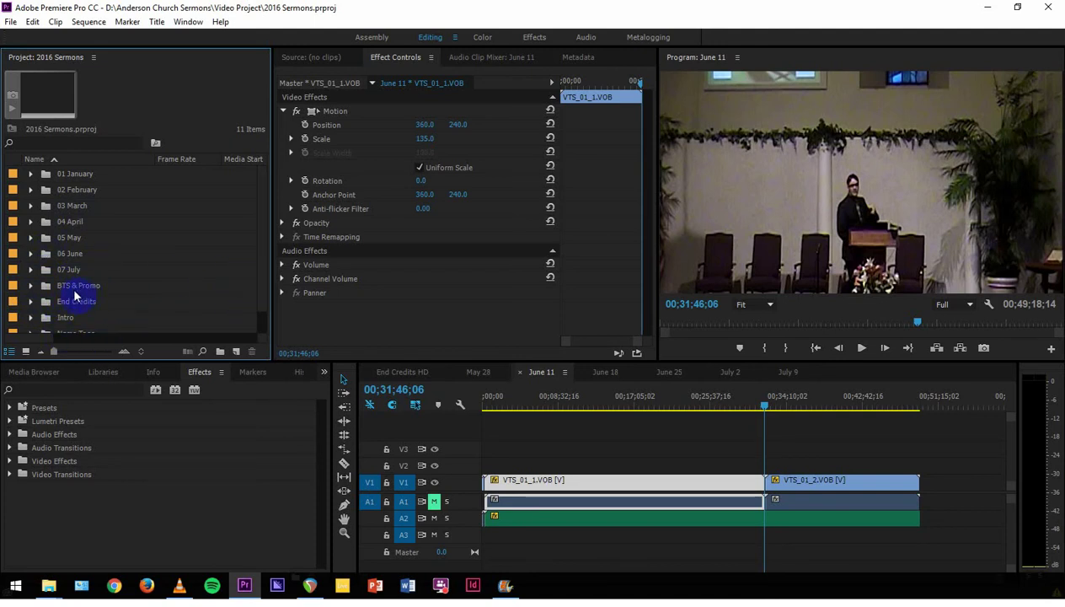
pyautogui.scroll(-1, 243, 307)
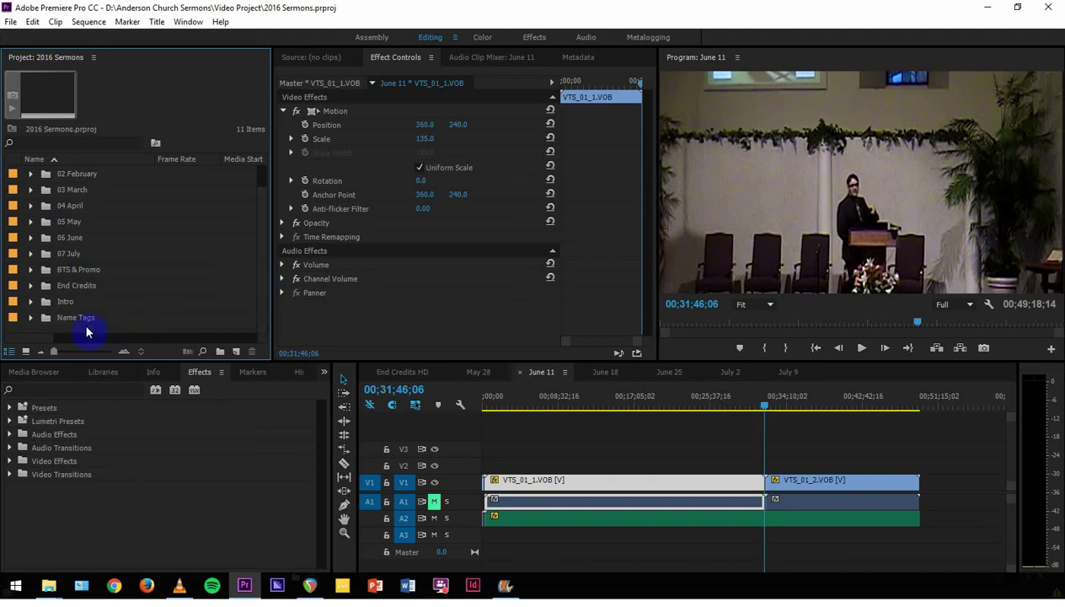
pyautogui.click(30, 318)
pyautogui.moveTo(261, 245); pyautogui.dragTo(267, 309)
pyautogui.click(82, 318)
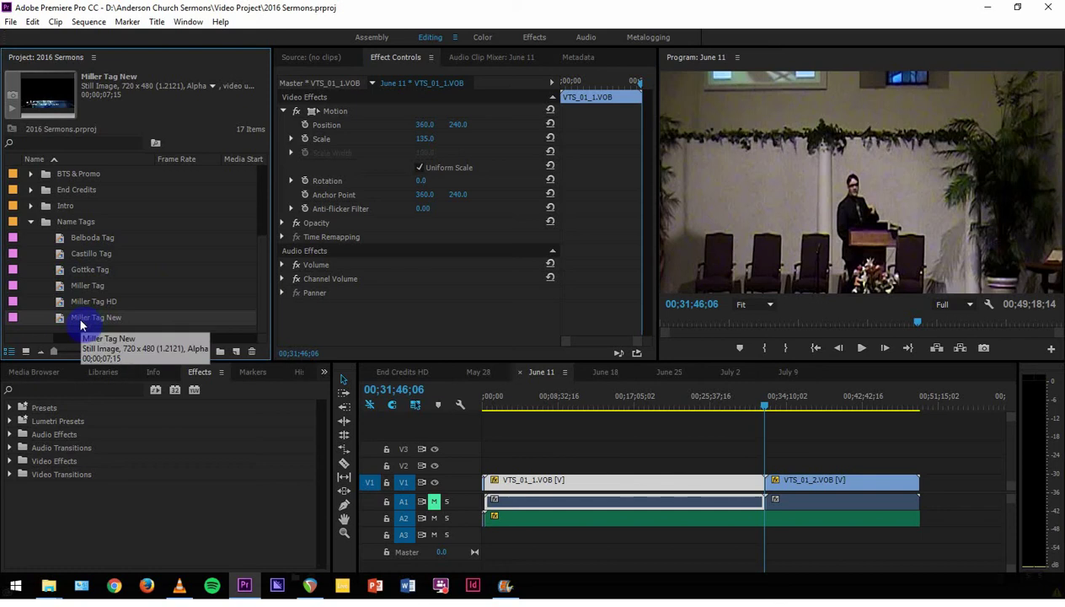
# Drop Miller Tag New onto V2 above the sermon clip and preview it.
pyautogui.moveTo(74, 320); pyautogui.dragTo(664, 428)
pyautogui.press('space')
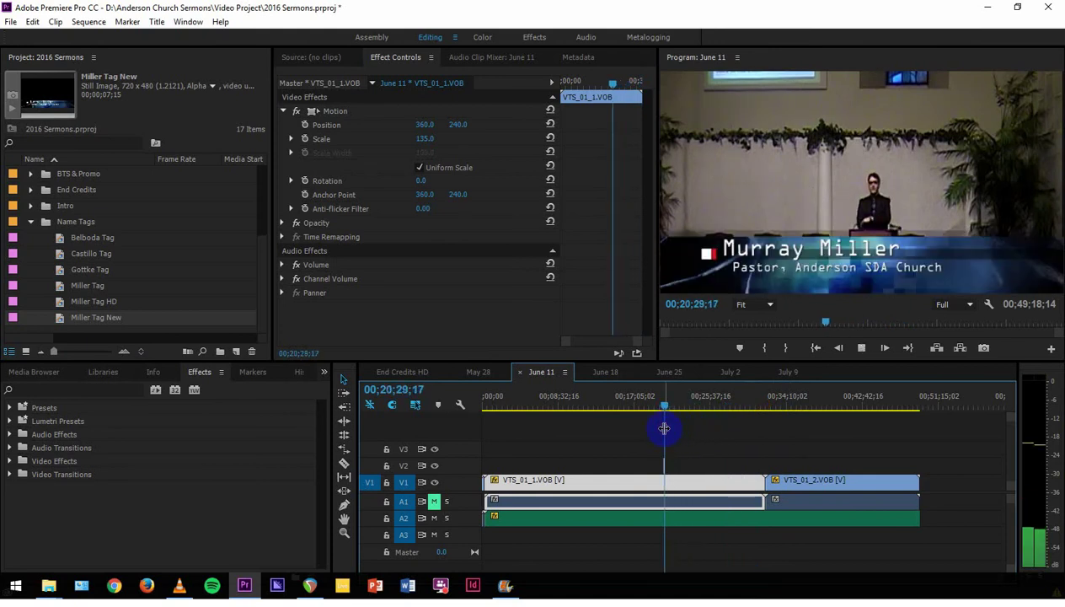
pyautogui.moveTo(664, 409); pyautogui.dragTo(644, 408)
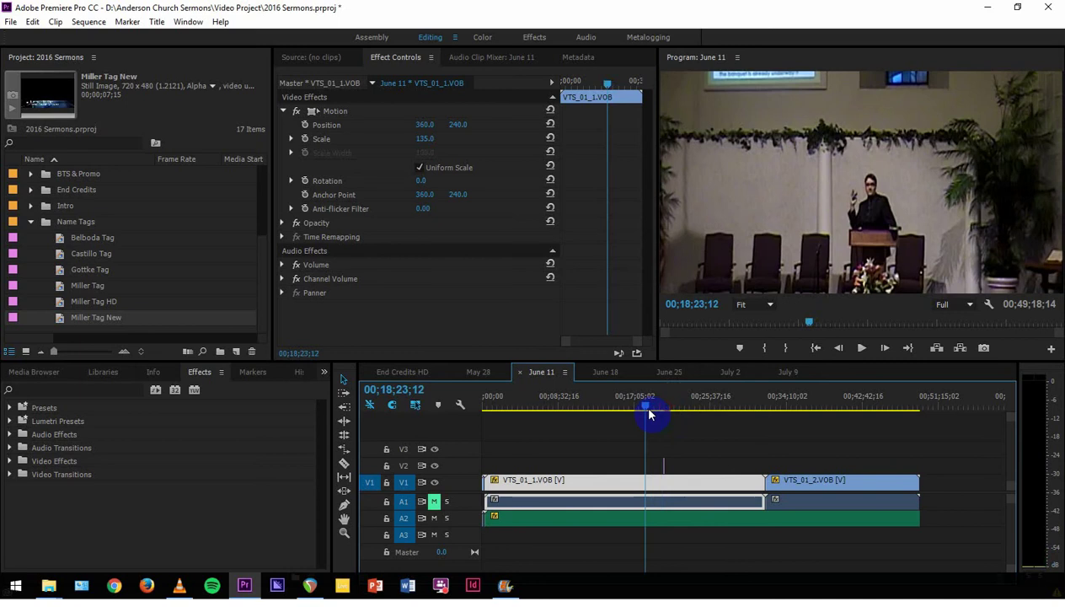
pyautogui.click(664, 463)
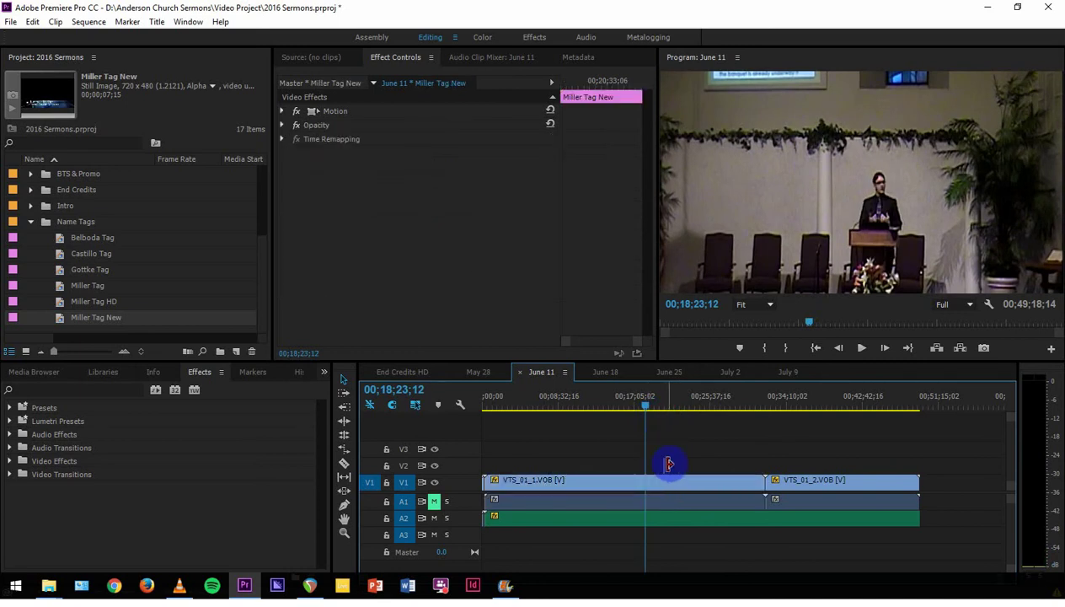
pyautogui.press('=')
pyautogui.press('=')
pyautogui.press('=')
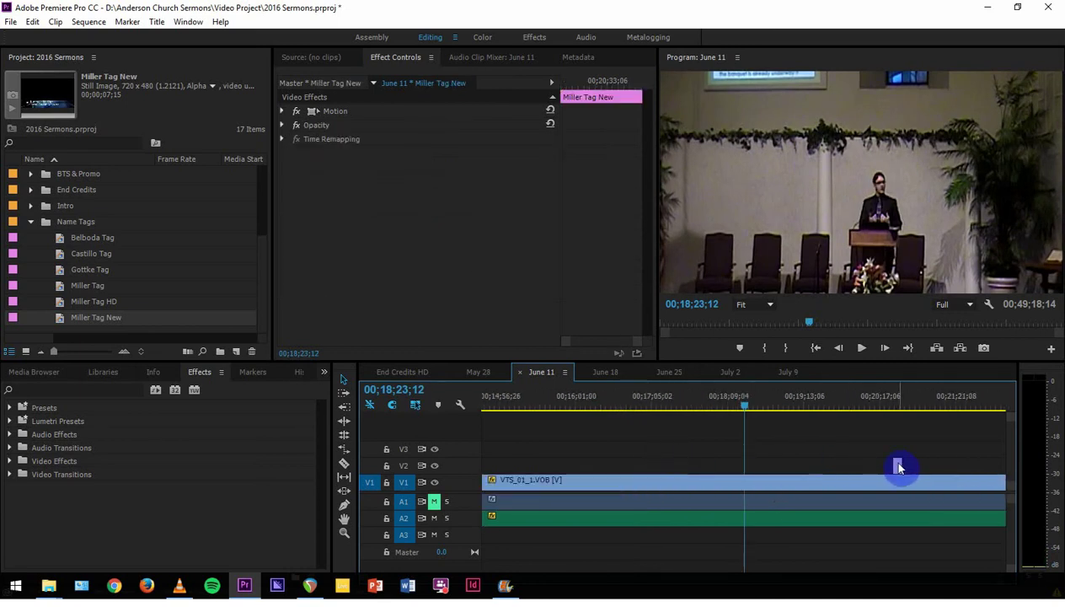
pyautogui.click(898, 468)
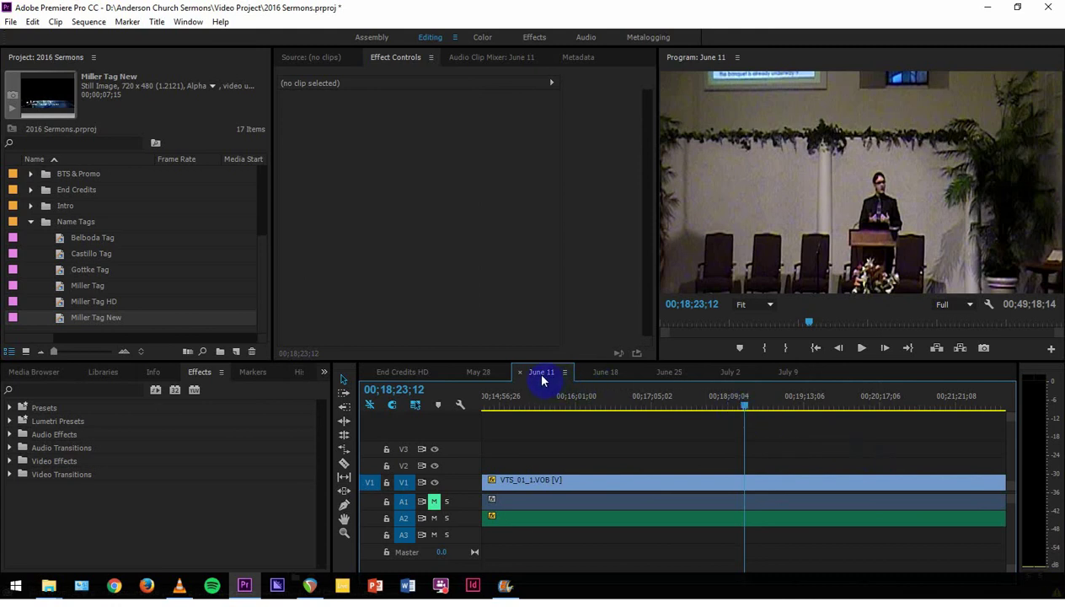
pyautogui.press('\\')
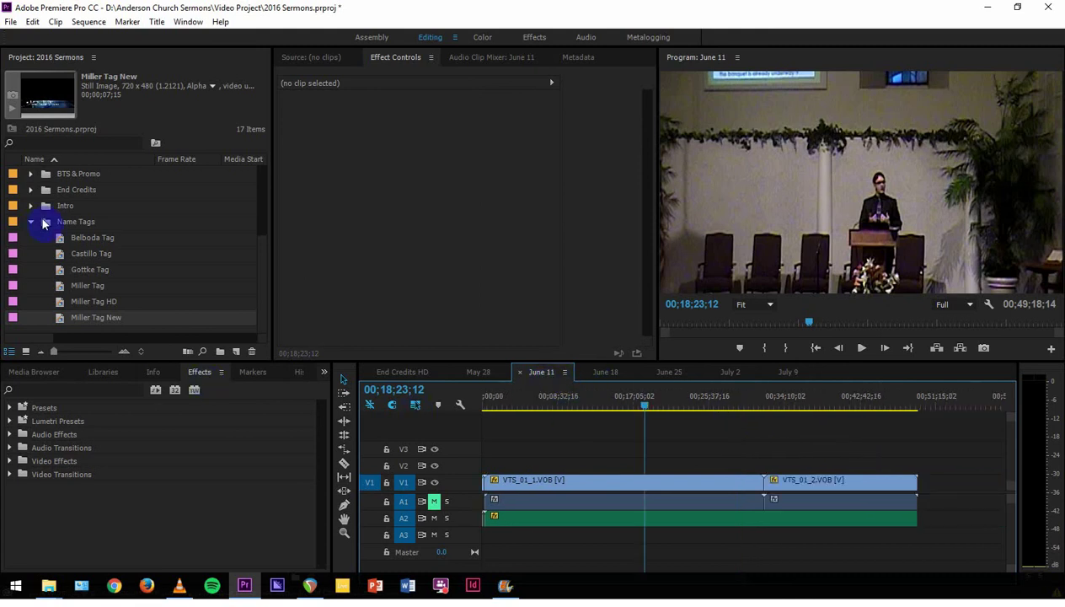
# Swap the Name Tags bin for End Credits and look at the End Credits HD sequence.
pyautogui.click(32, 222)
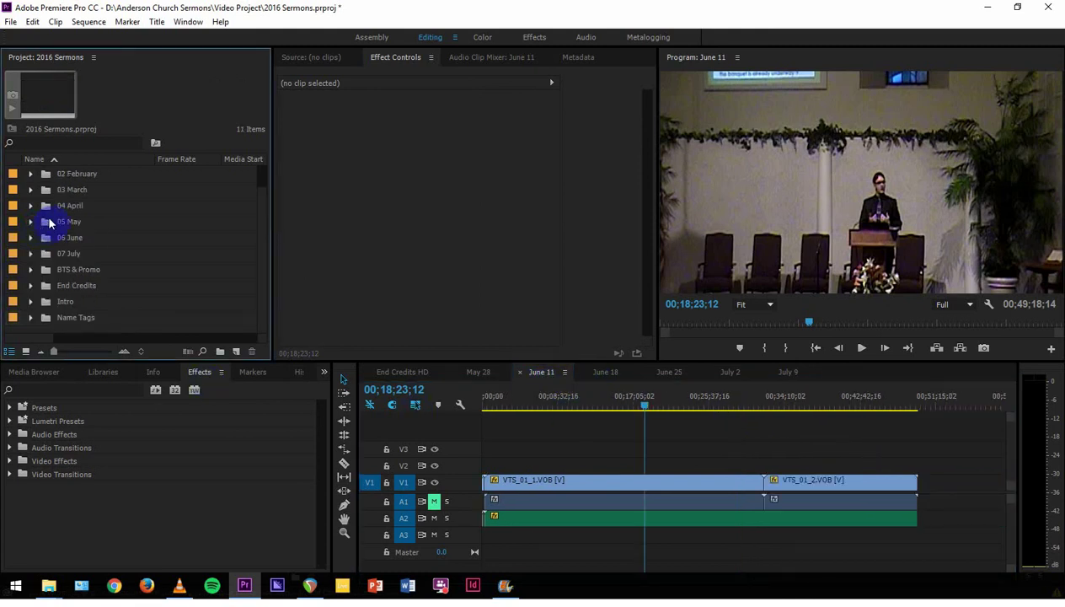
pyautogui.click(30, 286)
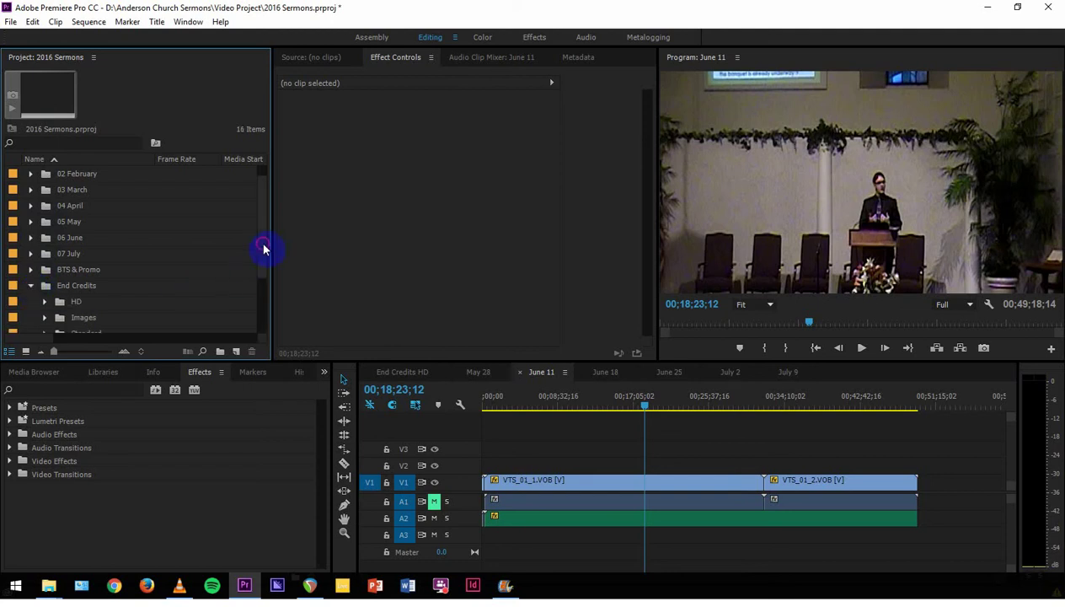
pyautogui.scroll(-1, 263, 249)
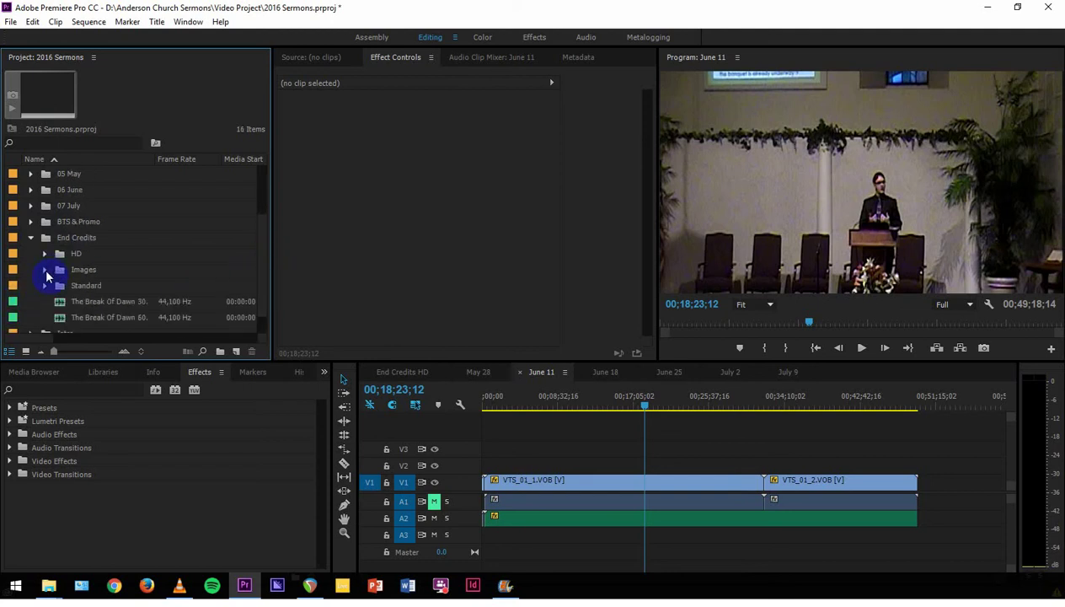
pyautogui.click(399, 373)
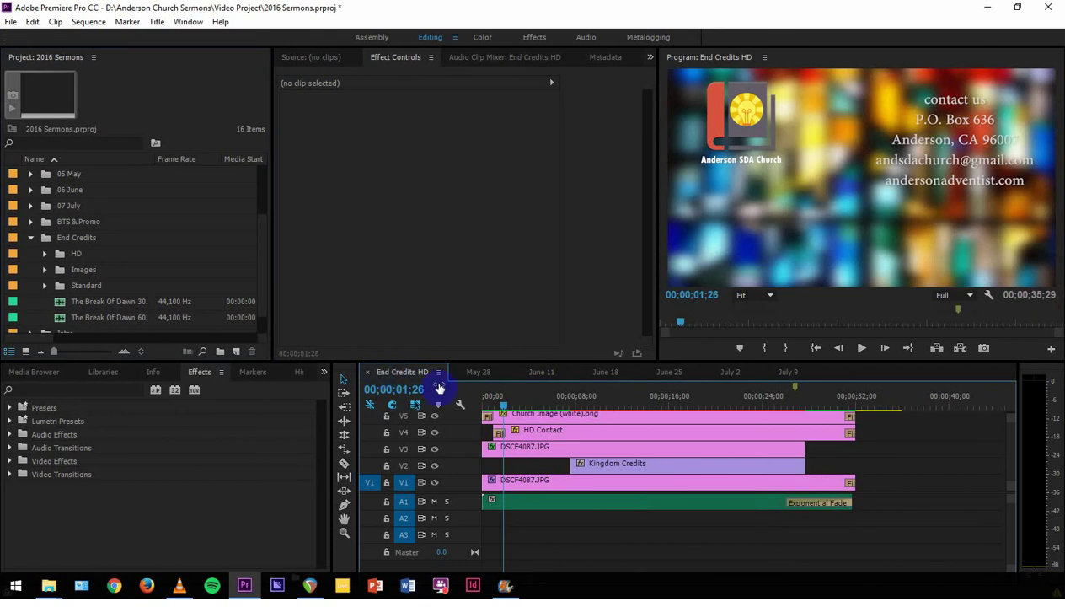
pyautogui.click(616, 471)
pyautogui.click(549, 376)
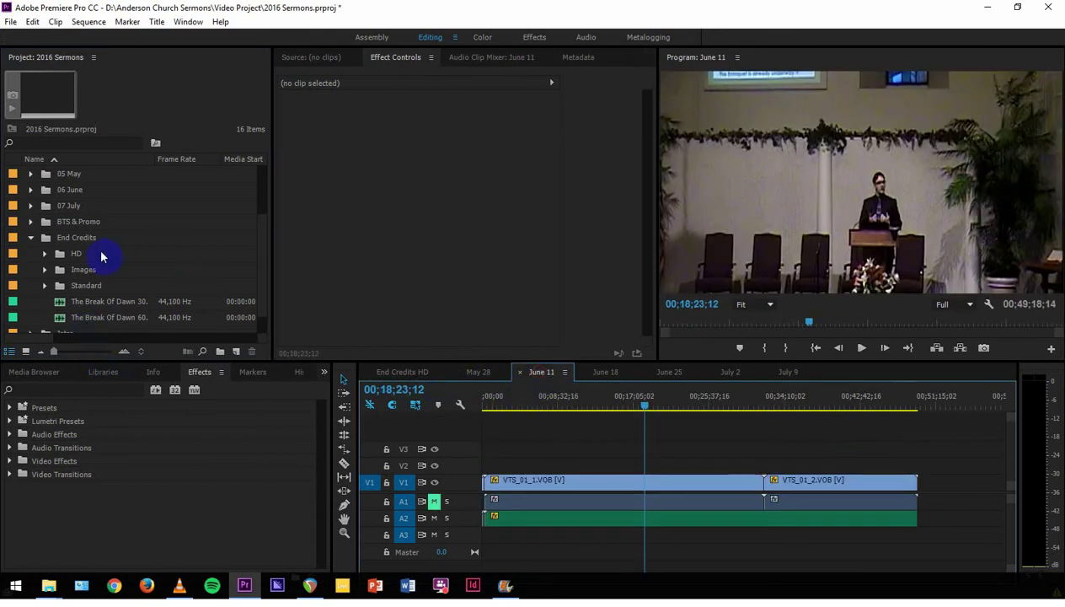
# Place End Credits HD at the end of V1 after the sermon and scale it to 45.
pyautogui.click(44, 254)
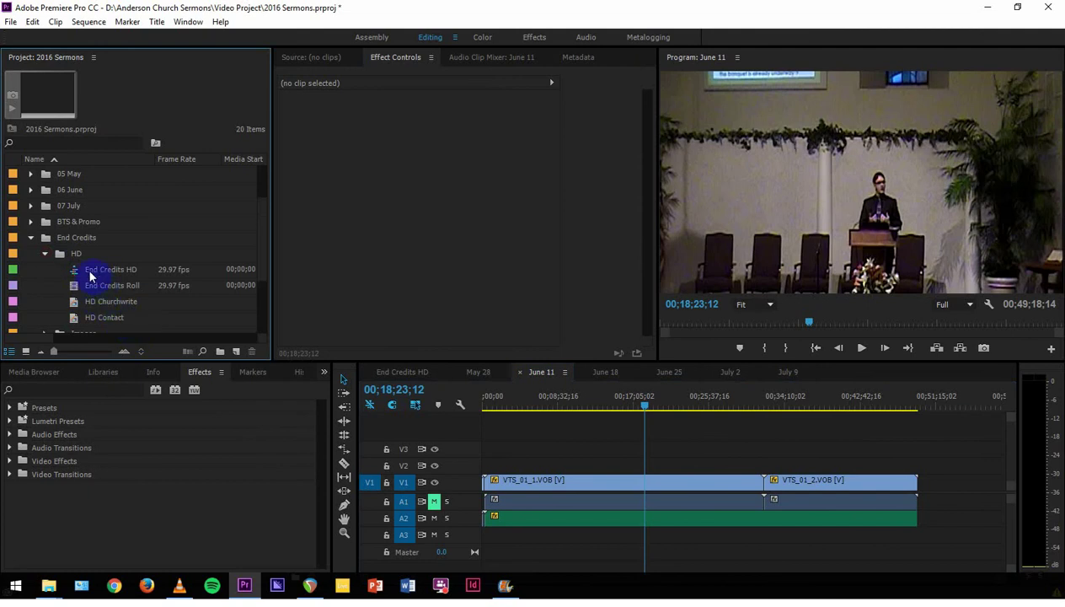
pyautogui.moveTo(90, 275); pyautogui.dragTo(949, 501)
pyautogui.moveTo(646, 406); pyautogui.dragTo(945, 459)
pyautogui.click(945, 488)
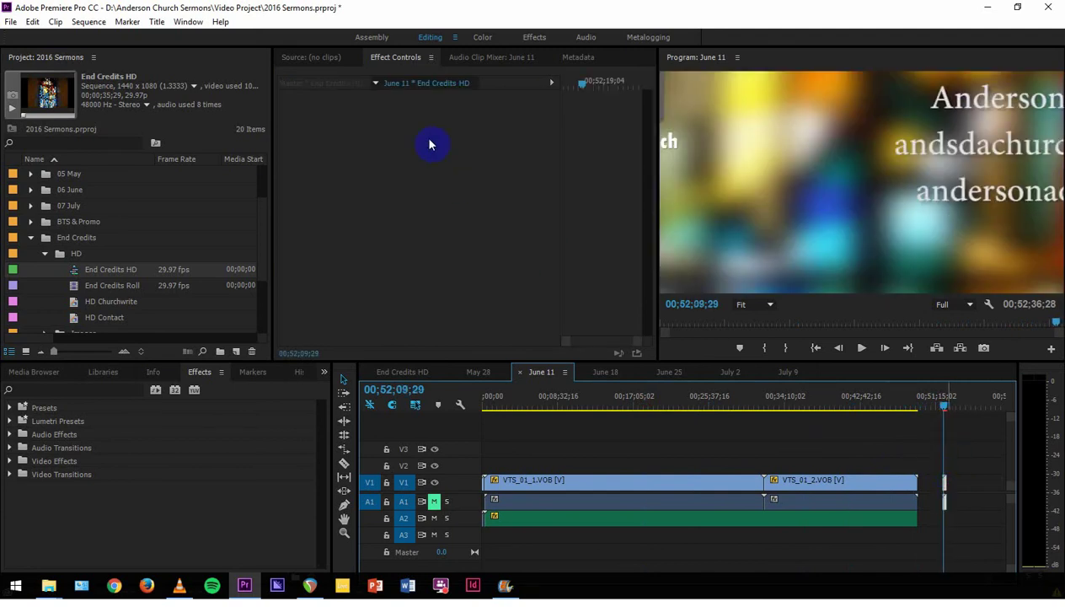
pyautogui.click(283, 110)
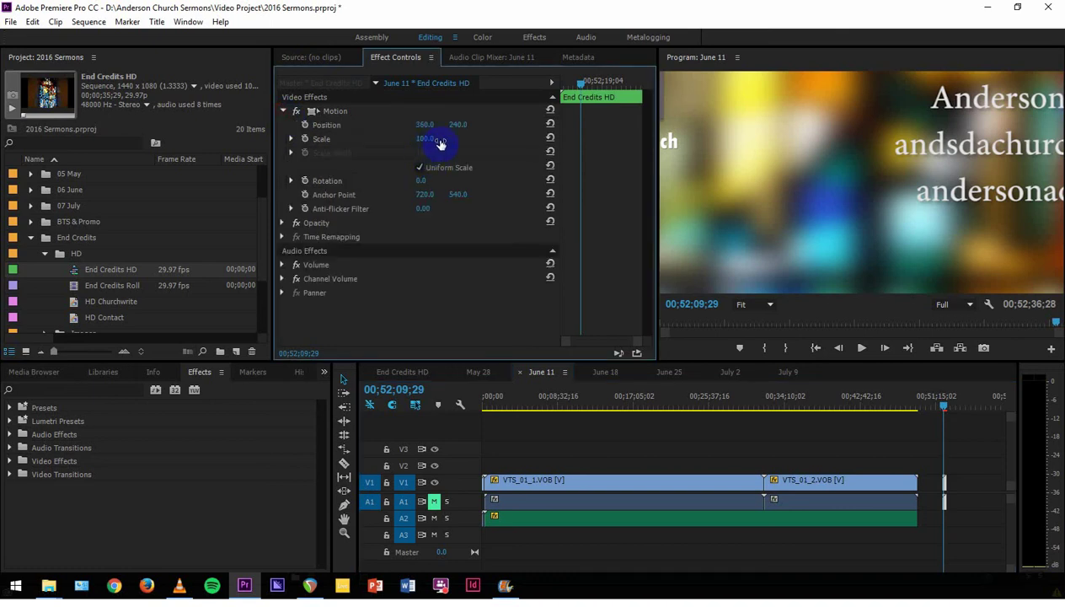
pyautogui.click(430, 139)
pyautogui.write('45')
pyautogui.press('Return')
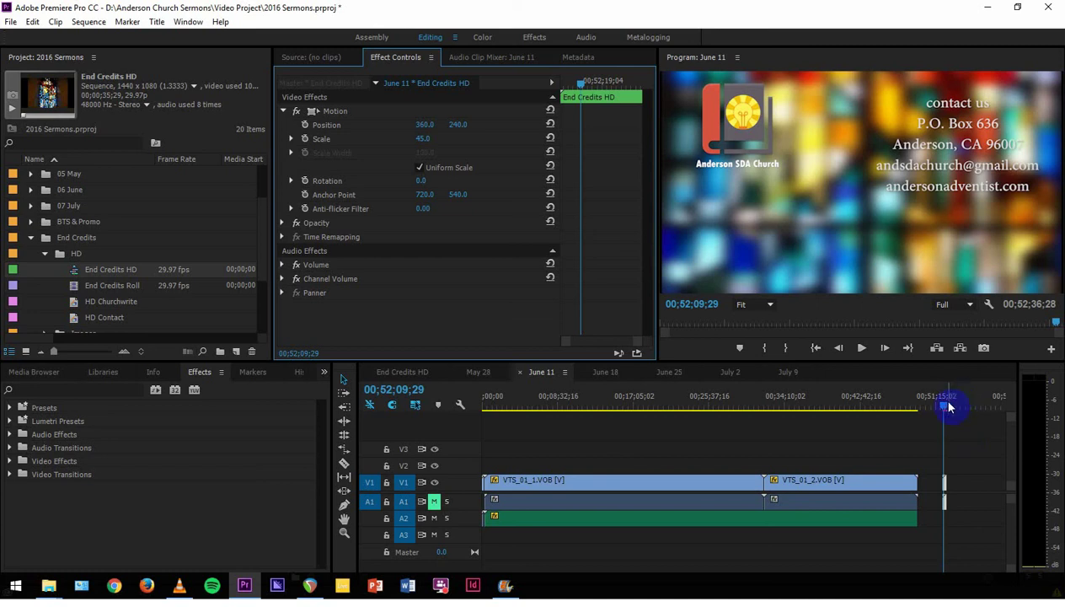
# Delete the End Credits HD clip from the sequence again.
pyautogui.moveTo(946, 409); pyautogui.dragTo(947, 411)
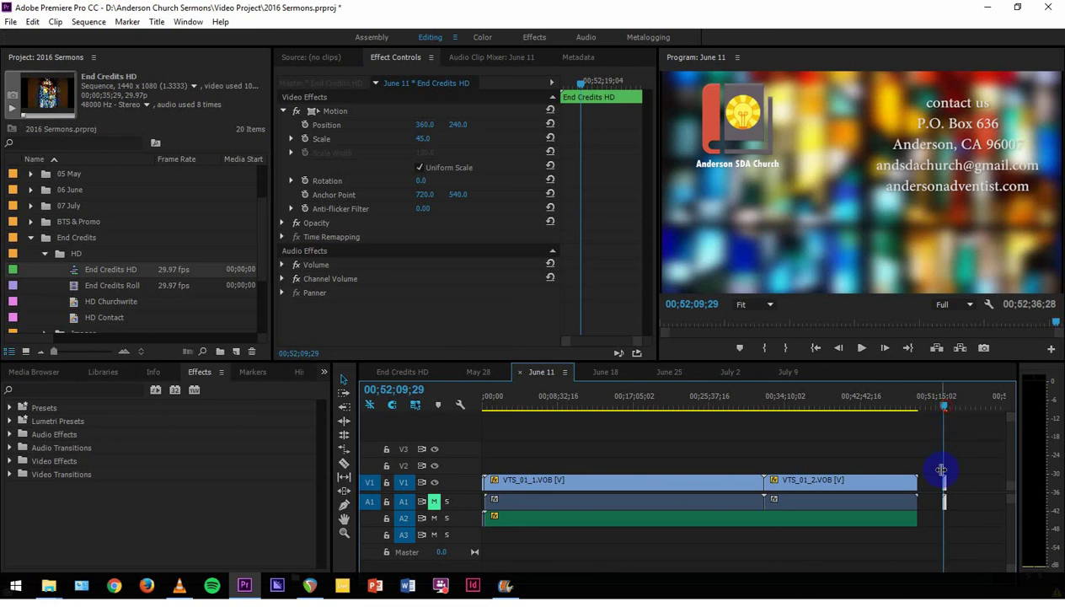
pyautogui.press('=')
pyautogui.press('=')
pyautogui.press('=')
pyautogui.click(751, 493)
pyautogui.press('Delete')
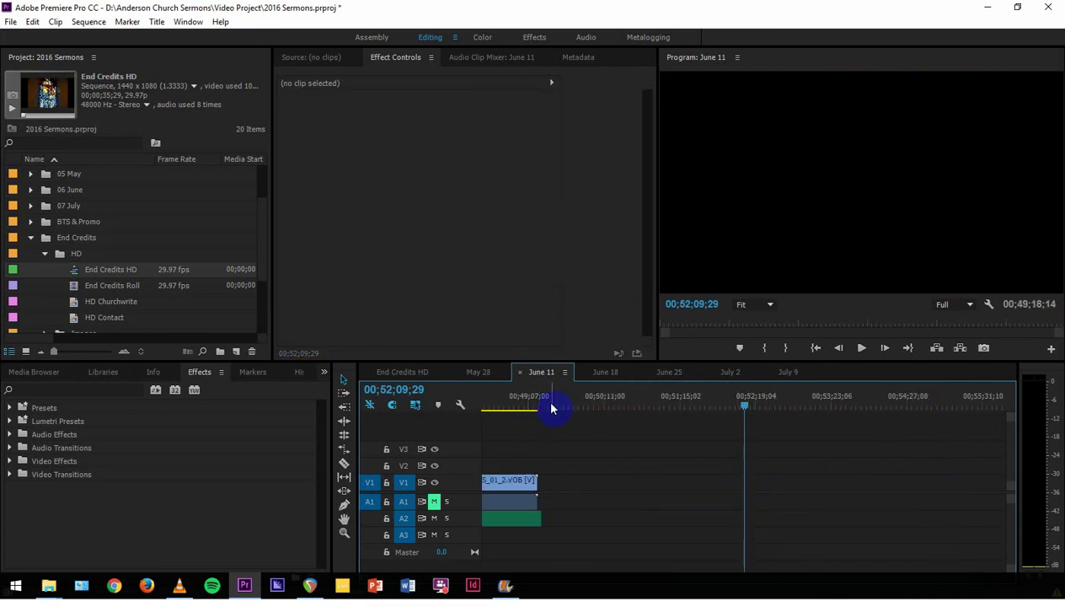
# Show the full sequence and collapse the HD and End Credits bins.
pyautogui.press('\\')
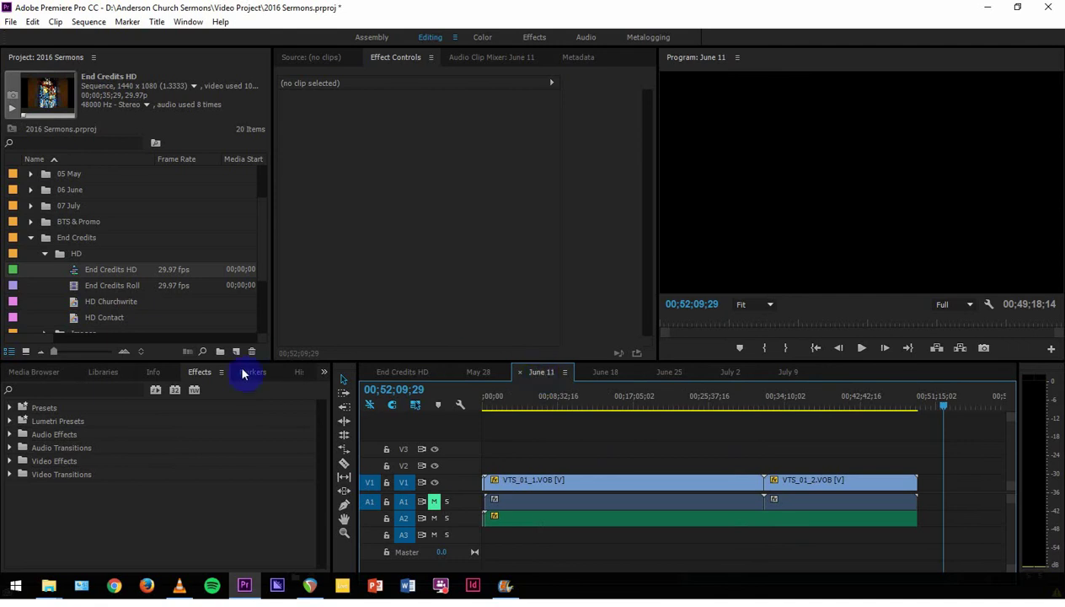
pyautogui.click(97, 291)
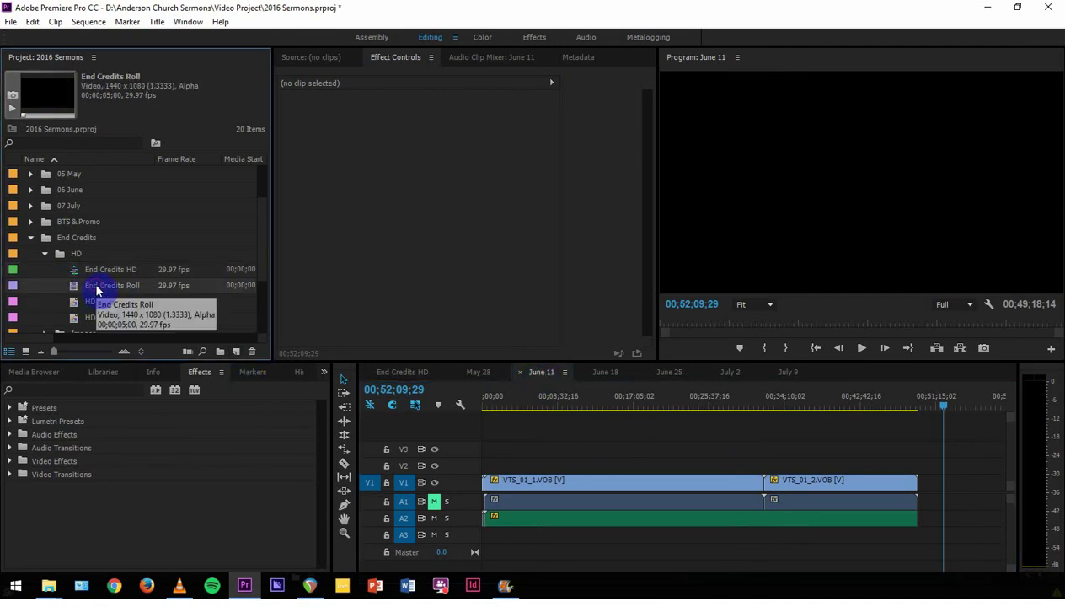
pyautogui.click(44, 252)
pyautogui.click(30, 237)
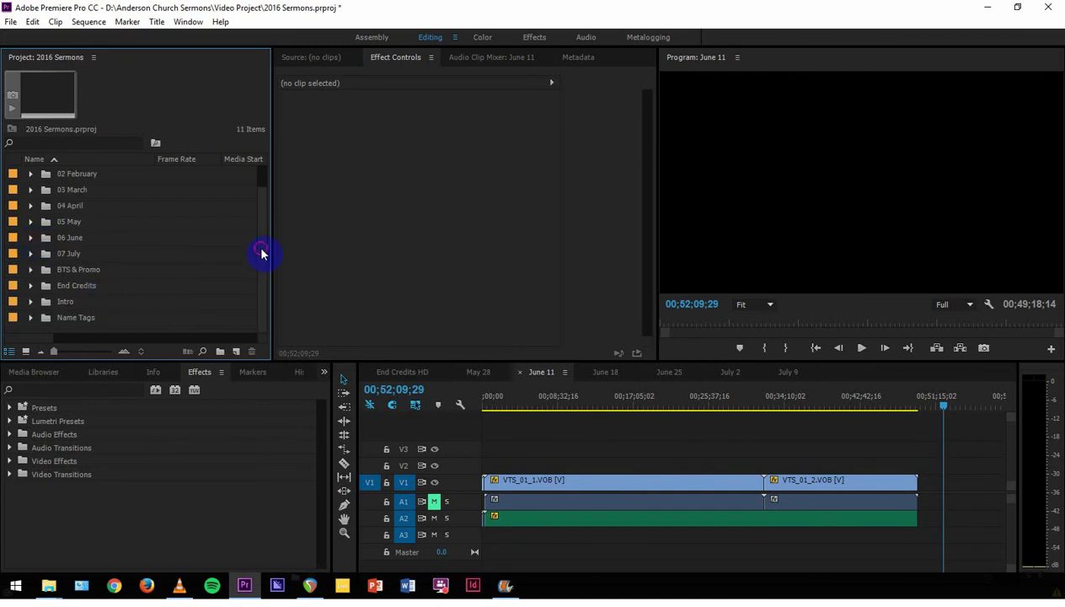
pyautogui.scroll(1, 260, 248)
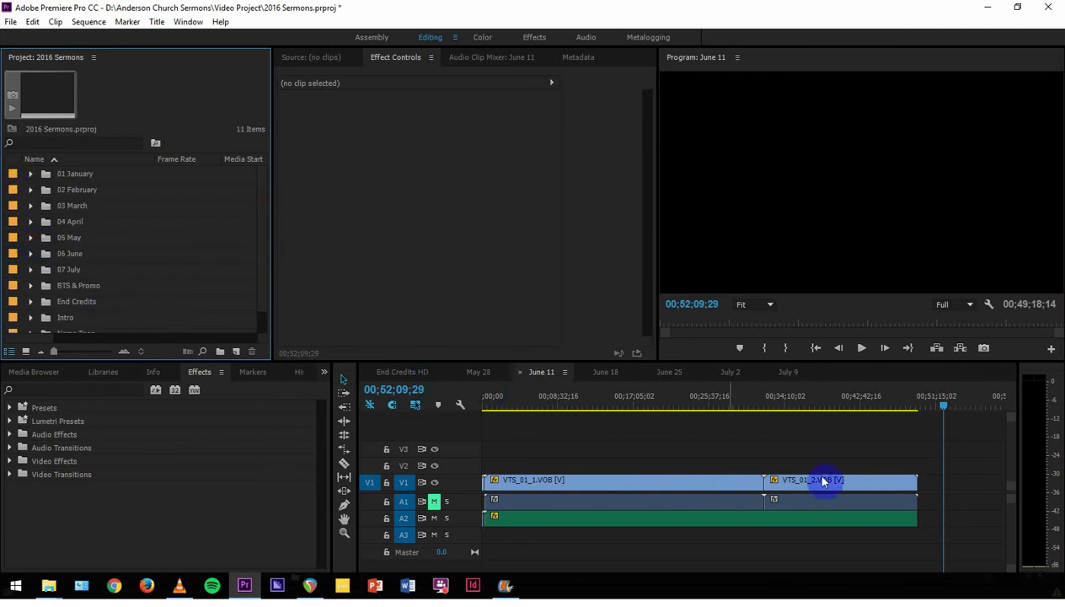
# Drag the playhead back from about 14 minutes to near the sermon's start.
pyautogui.click(941, 403)
pyautogui.moveTo(947, 411); pyautogui.dragTo(610, 435)
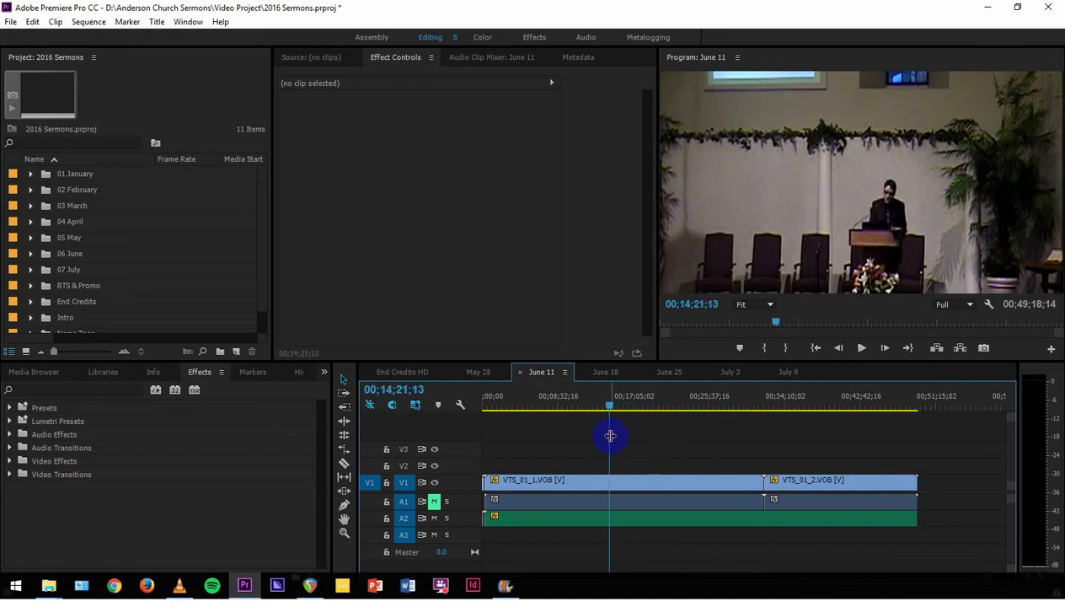
pyautogui.moveTo(613, 407); pyautogui.dragTo(514, 410)
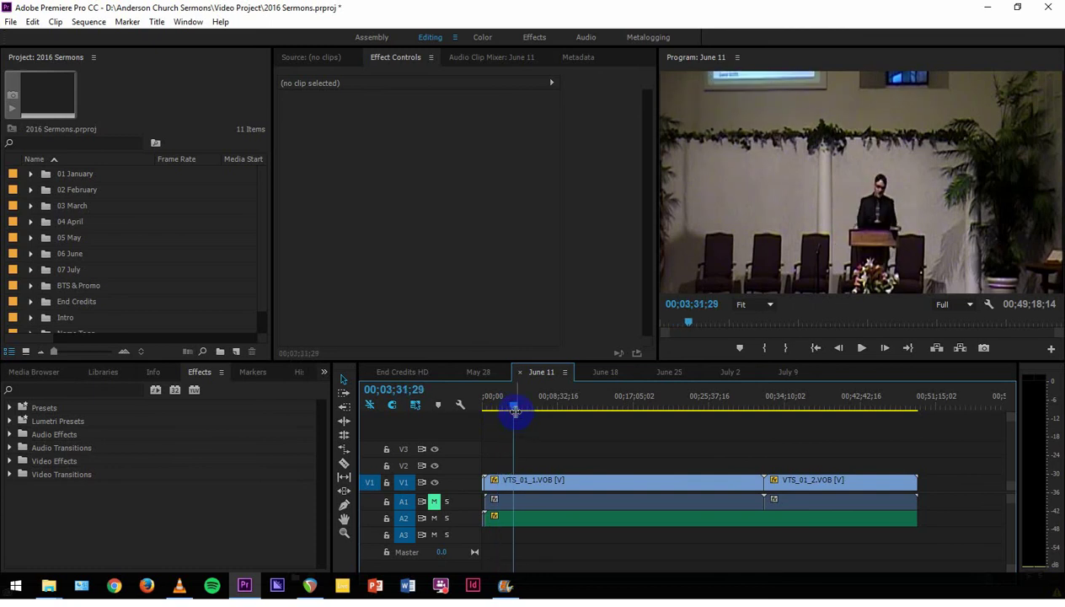